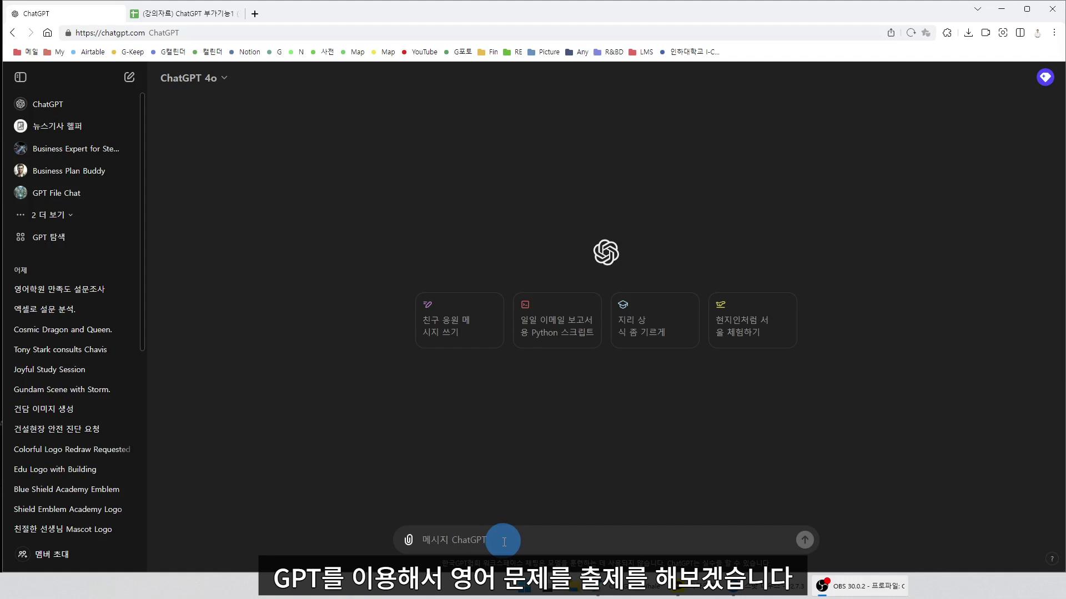
# - Send ChatGPT the prompt "영어 시험 문제 3개를 출제해줘"
pyautogui.click(504, 542)
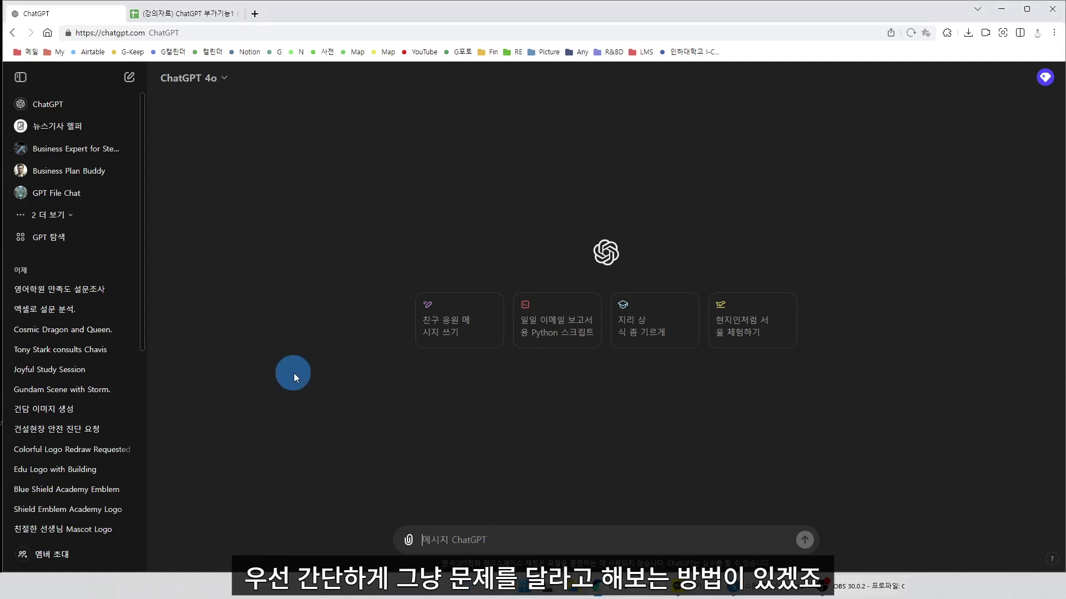
pyautogui.write('영에')
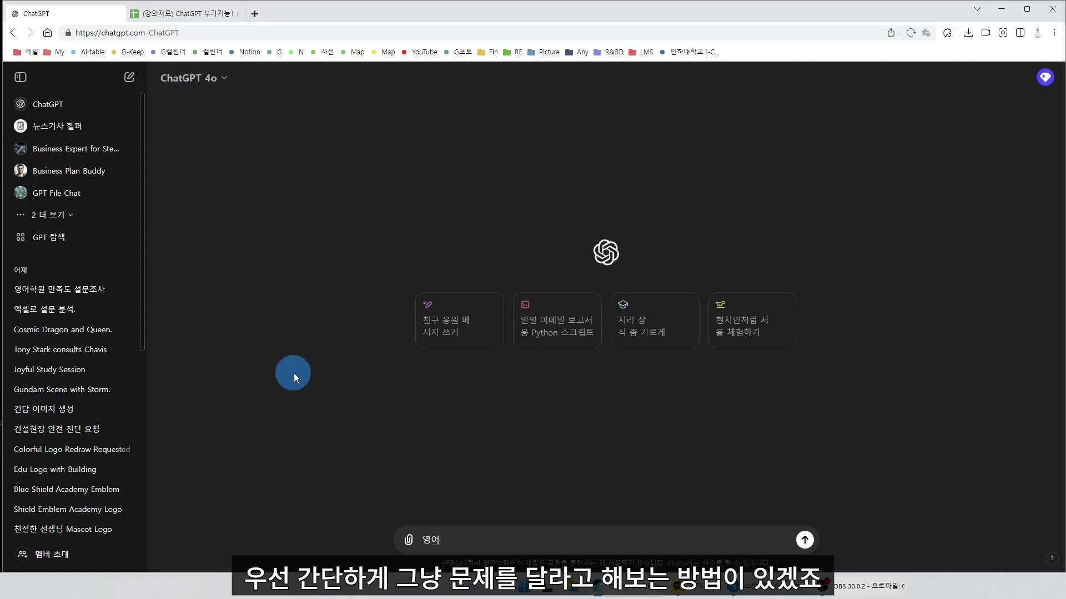
pyautogui.write(' 시험 ')
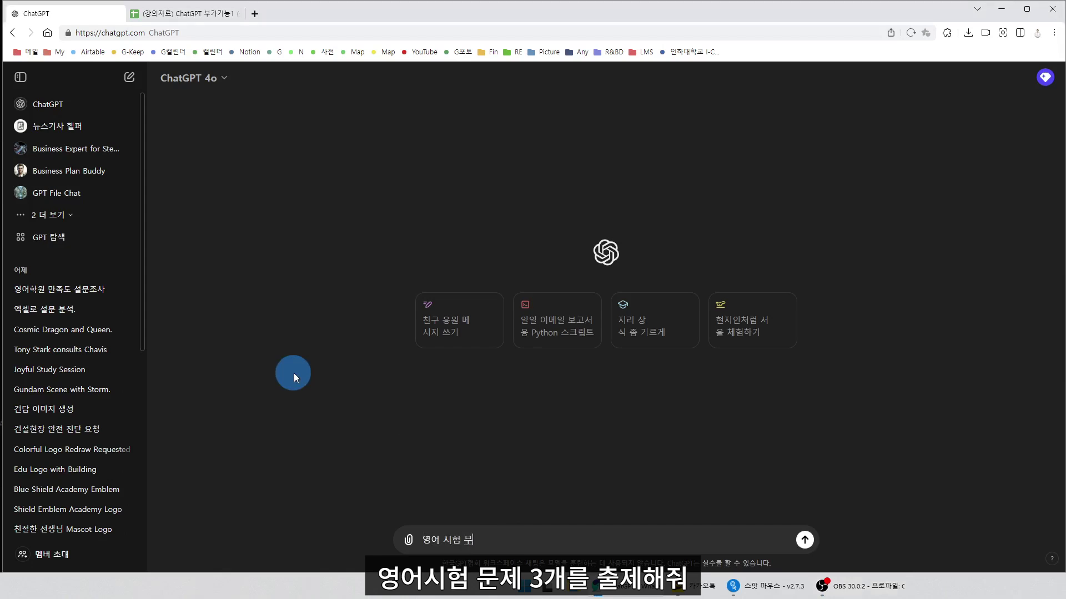
pyautogui.write('문제 3개르 출제해줘')
pyautogui.press('Return')
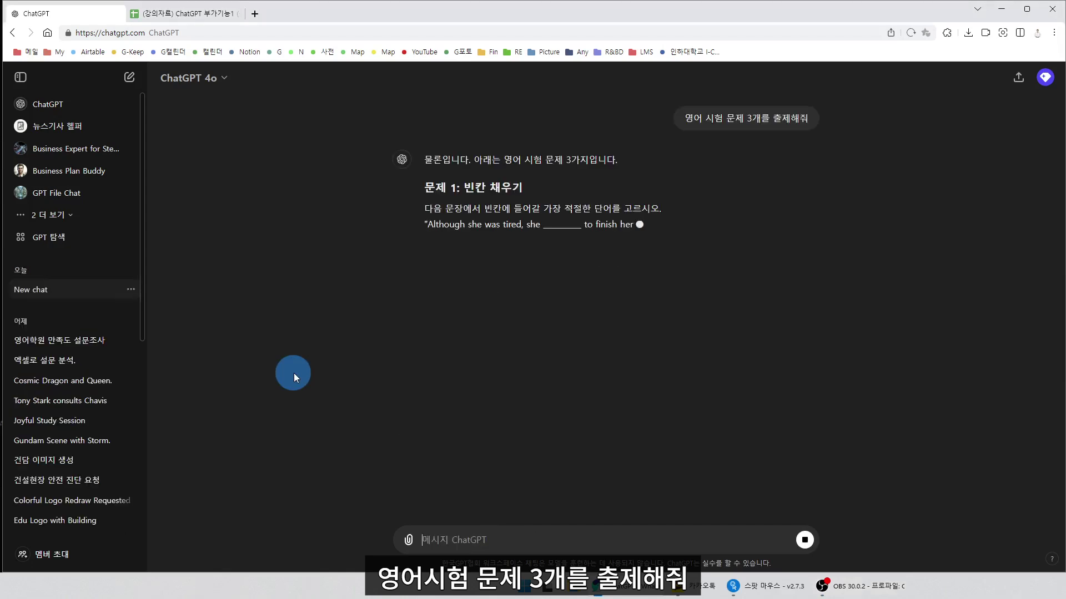
# - Review the three generated English exam questions, comparing their question types and answer choices
pyautogui.moveTo(429, 188); pyautogui.dragTo(617, 301)
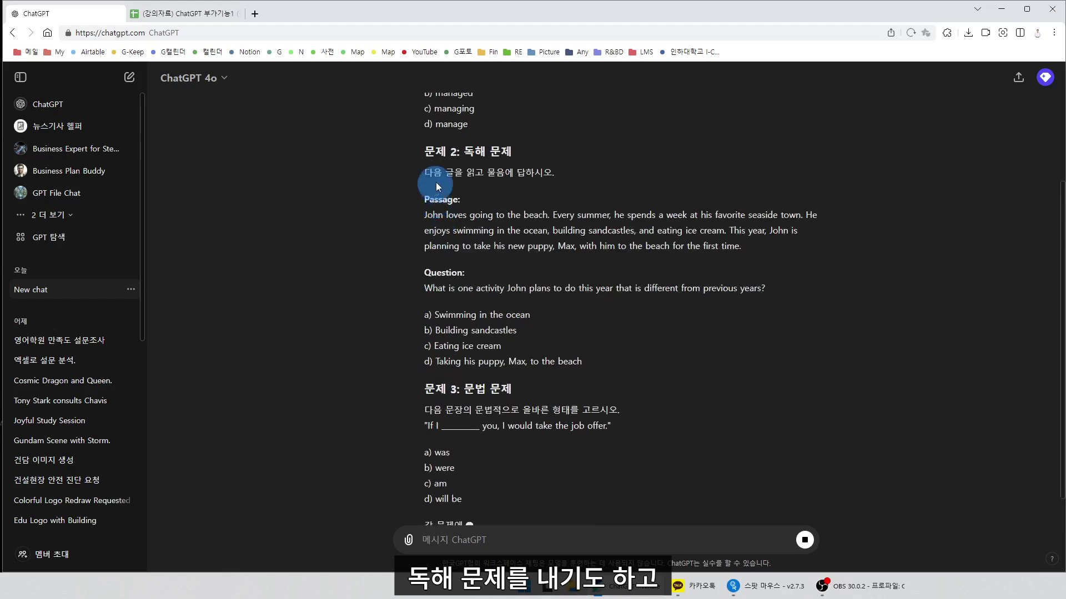
pyautogui.moveTo(436, 183); pyautogui.dragTo(568, 295)
pyautogui.moveTo(403, 363); pyautogui.dragTo(419, 319)
pyautogui.click(414, 328)
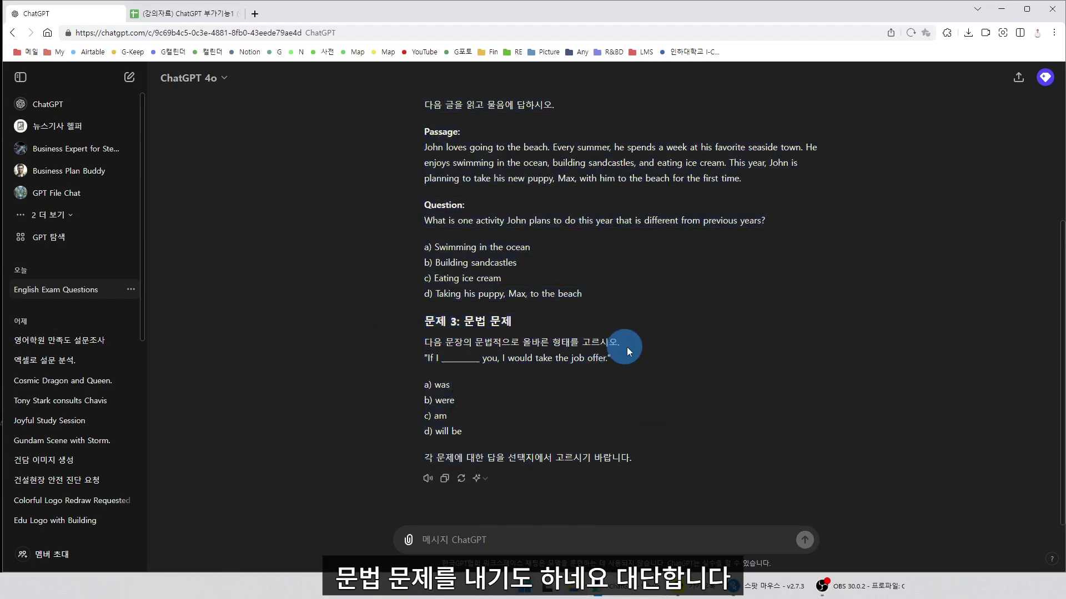
pyautogui.scroll(4, 626, 353)
pyautogui.click(459, 326)
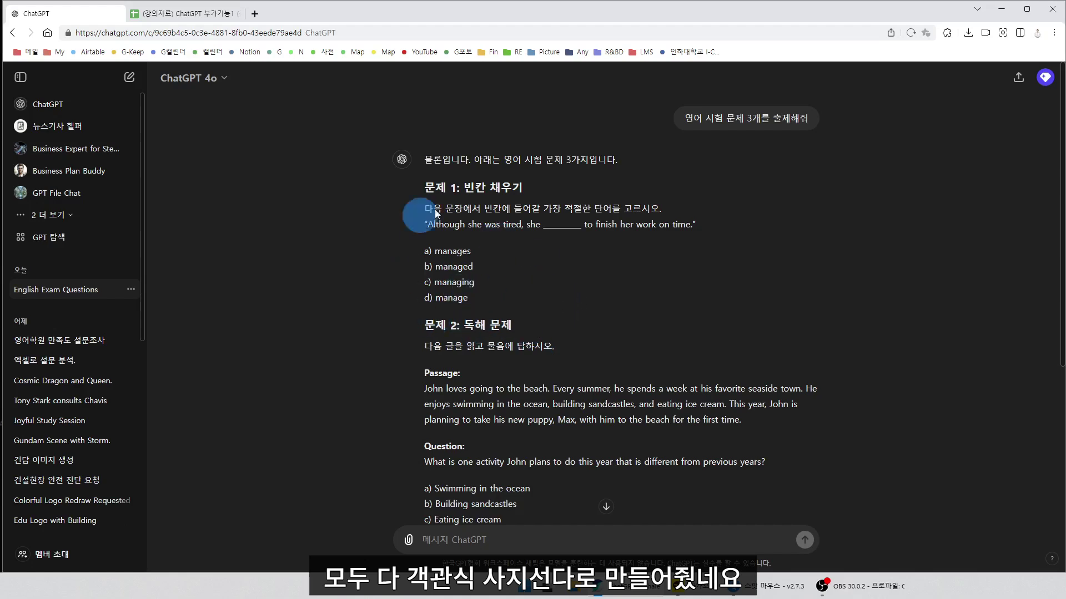
pyautogui.scroll(-2, 699, 328)
pyautogui.scroll(2, 687, 314)
pyautogui.moveTo(631, 426); pyautogui.dragTo(426, 155)
pyautogui.click(494, 127)
pyautogui.moveTo(509, 126); pyautogui.dragTo(767, 377)
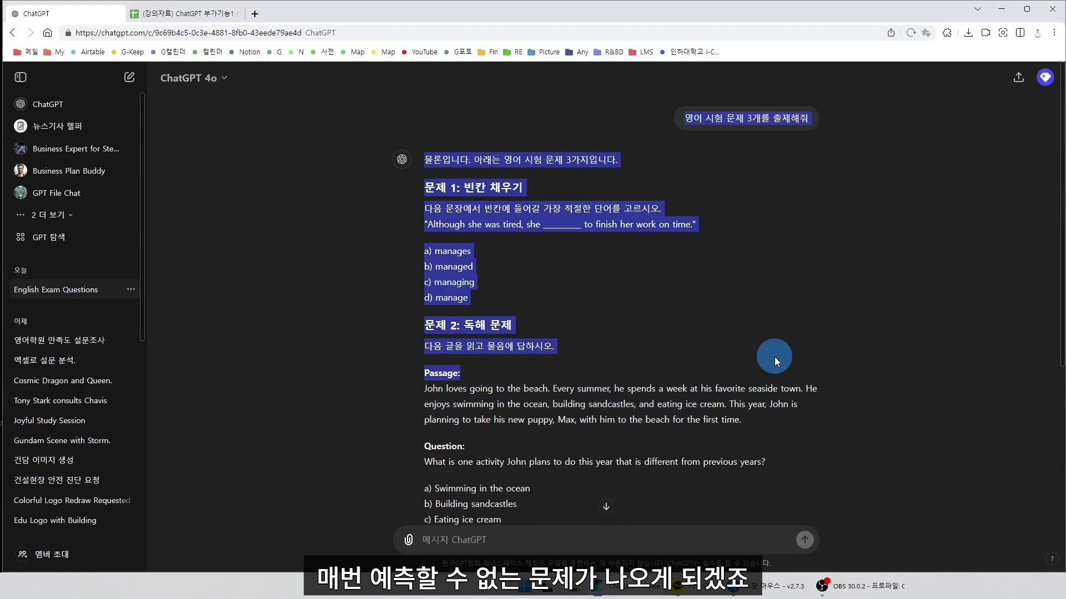
pyautogui.moveTo(702, 462); pyautogui.dragTo(494, 106)
pyautogui.click(494, 106)
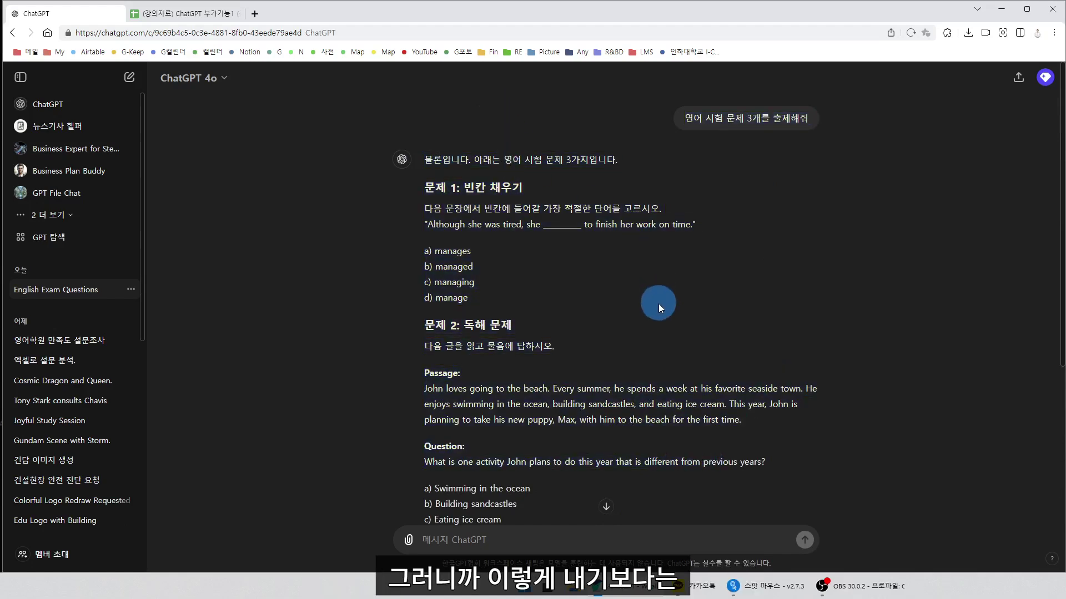
pyautogui.scroll(-4, 658, 303)
pyautogui.scroll(-1, 664, 302)
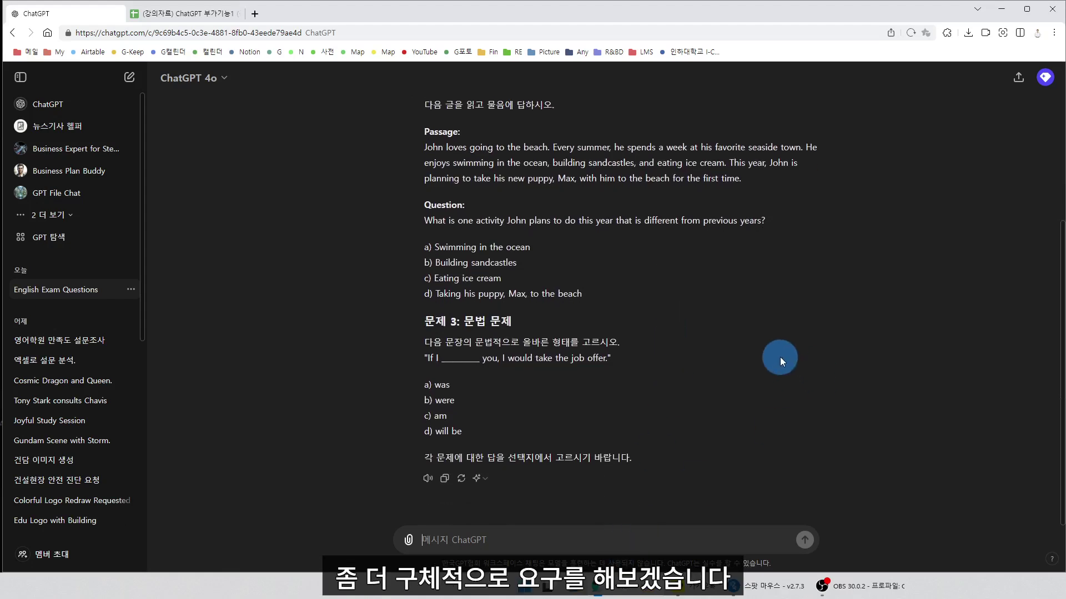
# - Start a more specific prompt with the line "시제를 맞추는 영어 문제 3개를 출제해줘", without sending it
pyautogui.write('시제를 맞추는 영어 문제')
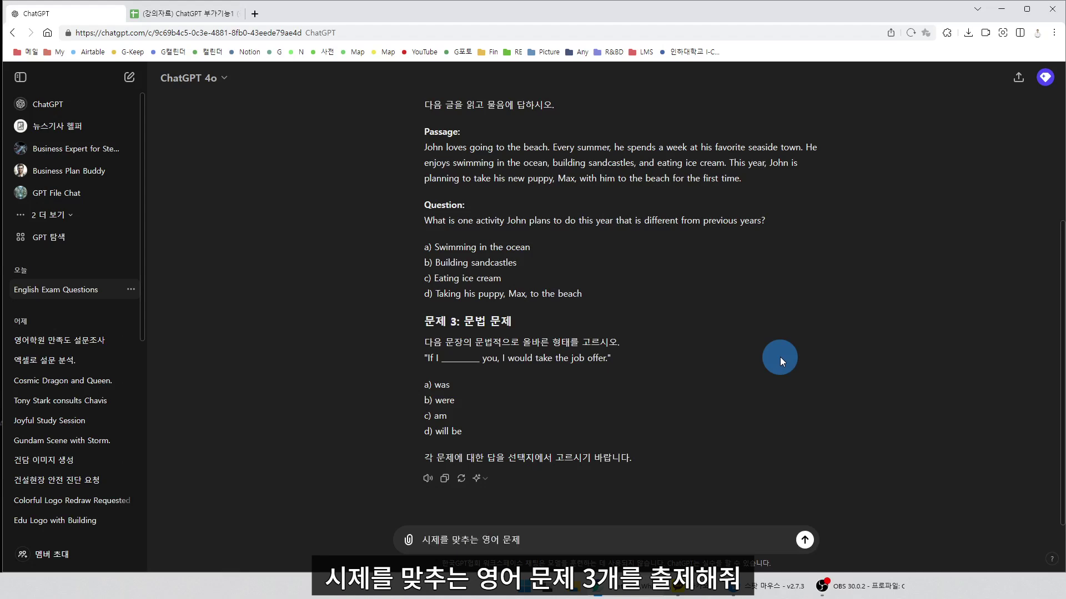
pyautogui.write(' 3개를 출제해줘')
pyautogui.hotkey('shift', 'Return')
# - Add the bullet "- 예시 문장을 적어주고, 동사 부분을 블랭크로 가리고, 괄호 안에 동사원형을 적어준다" to the prompt
pyautogui.write('-')
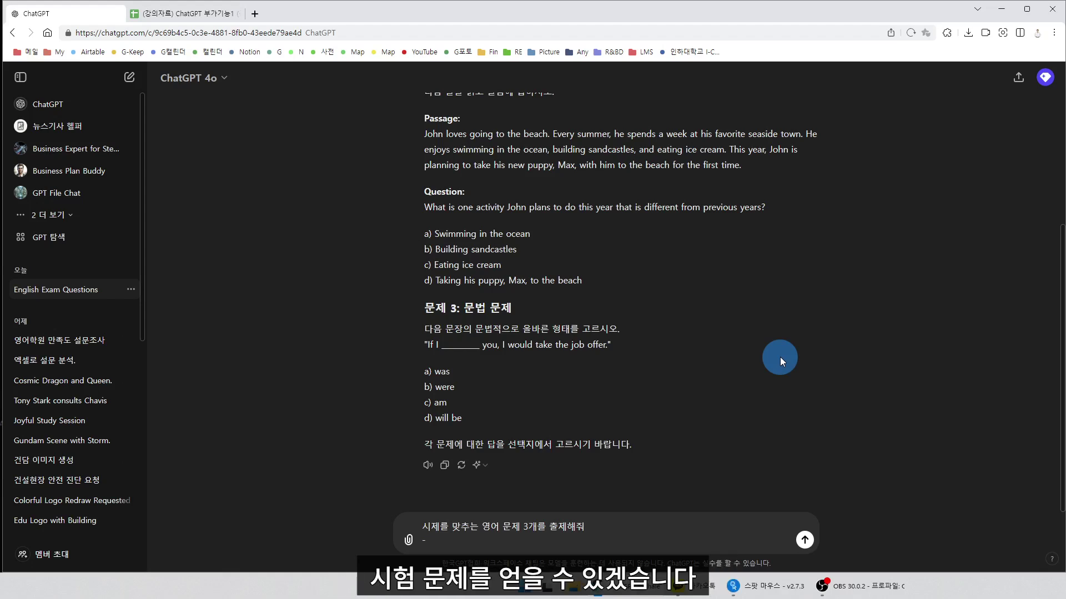
pyautogui.write('예시 문장으')
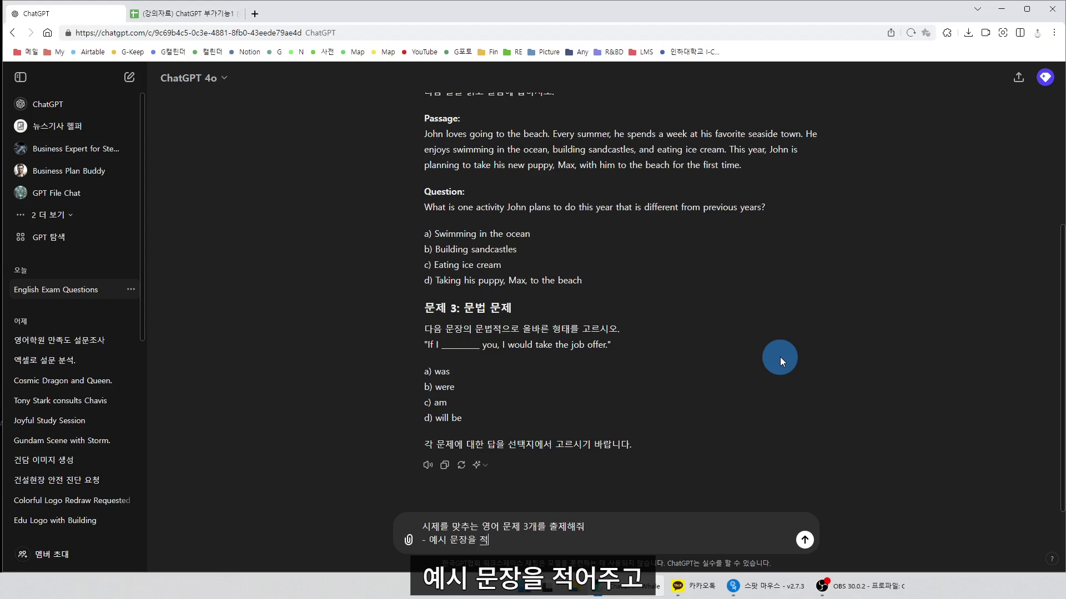
pyautogui.write('을 적어주고, 동사 부분을 ')
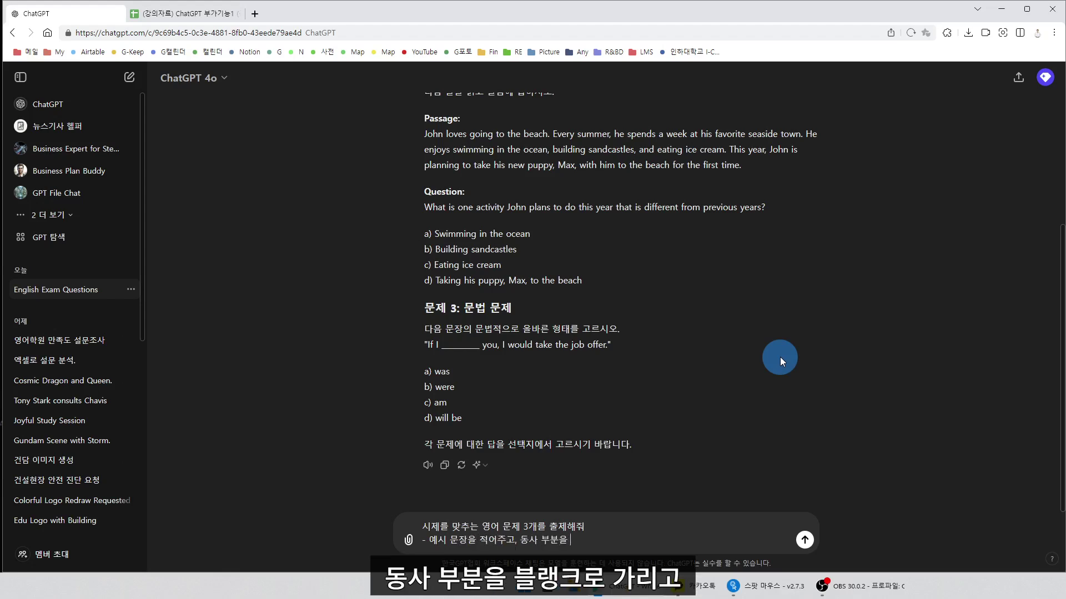
pyautogui.write('블랭클')
pyautogui.write('로 가리고, 괄호 안에 동사원형을')
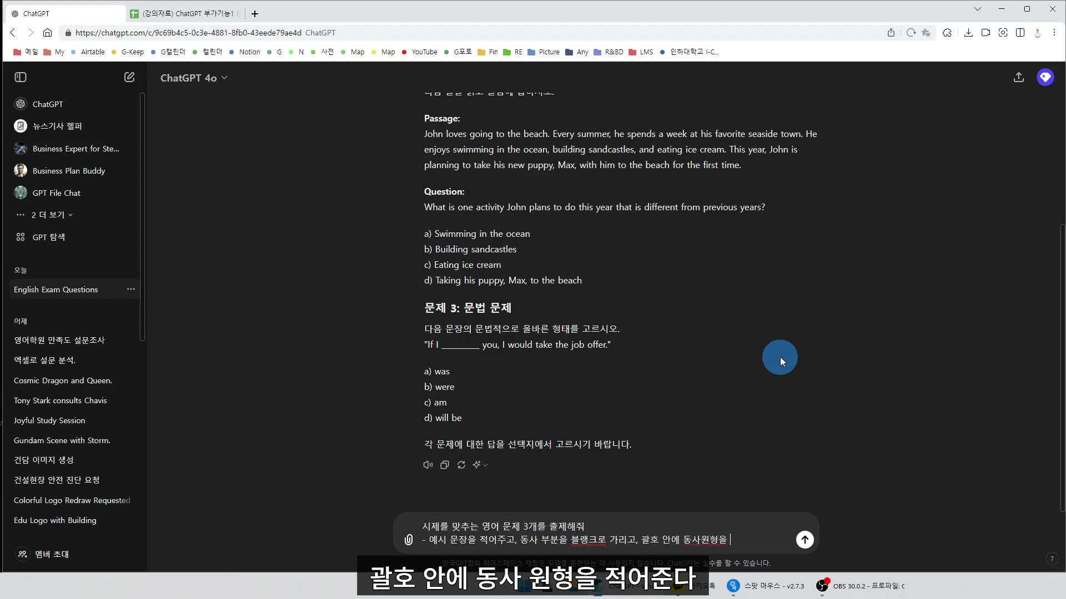
pyautogui.write('준다')
pyautogui.hotkey('shift', 'Return')
# - Add the bullets "- 올바른 시제를 선택하라는 문제이다" and "- 보기는 4개를 준다. 여러가지 시제의 단어를 적어준다" to the prompt
pyautogui.write('- 올배')
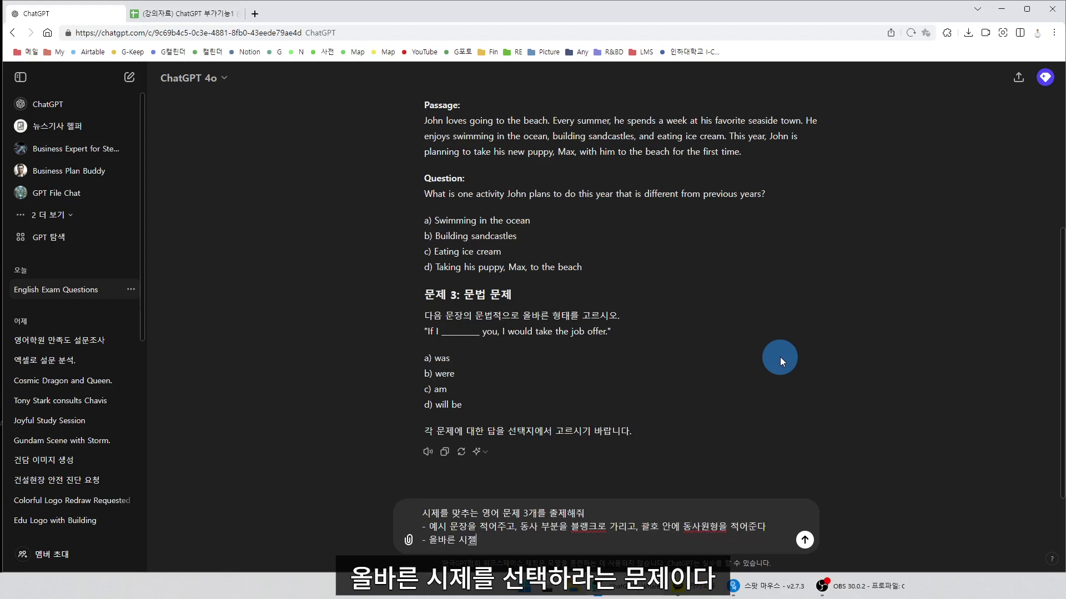
pyautogui.write('른 시제를 선택하라는 문제이다')
pyautogui.hotkey('shift', 'Return')
pyautogui.write('- 보기는 ')
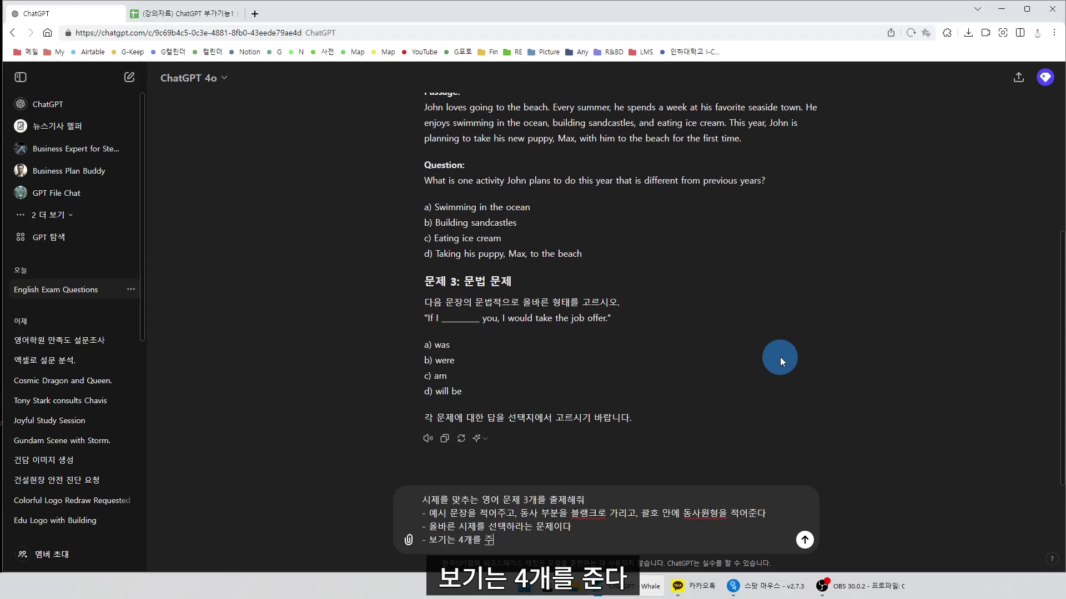
pyautogui.write('4개를 준다. 여러가지 시제의 ')
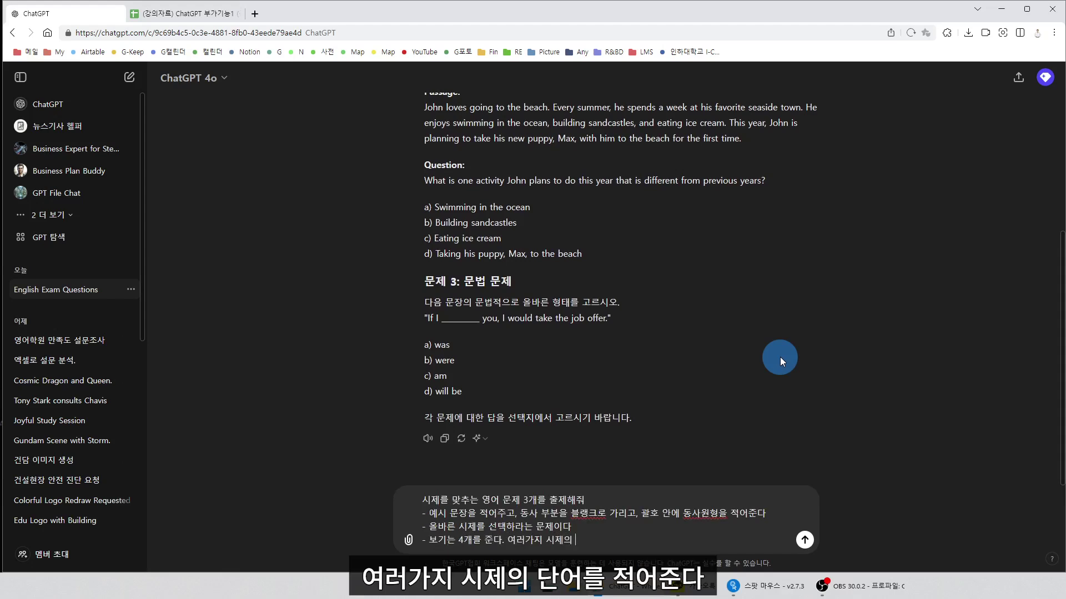
pyautogui.write('단어')
pyautogui.write('를 적어준다')
pyautogui.hotkey('shift', 'Return')
# - Add the final bullet "- 정답은 아래에 별도로 표시한다" and send the prompt
pyautogui.write('- 정답은 아래에')
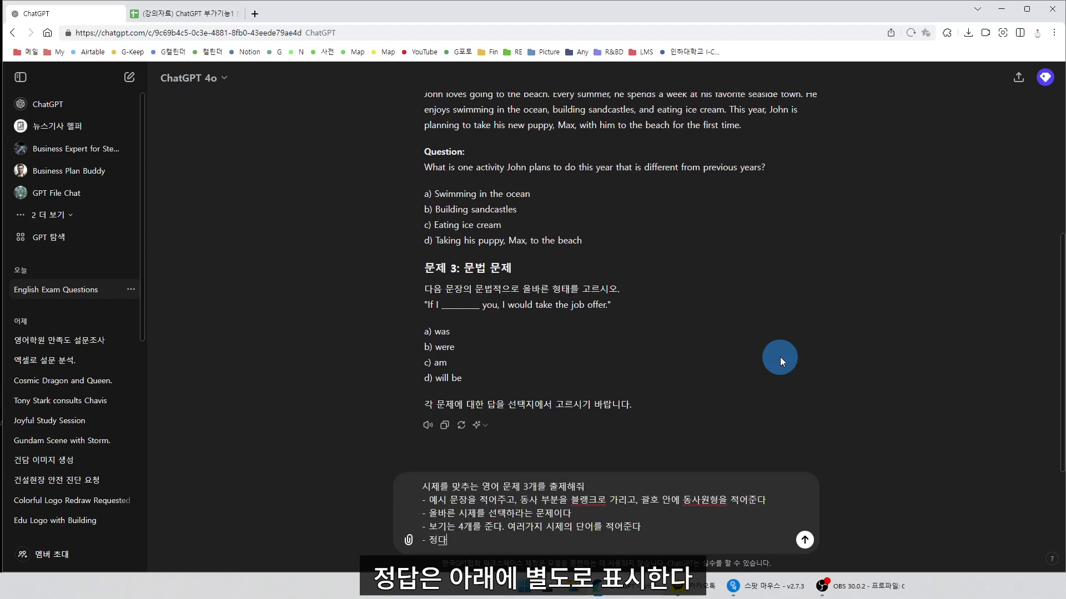
pyautogui.write(' 별도로 표시한다')
pyautogui.press('Return')
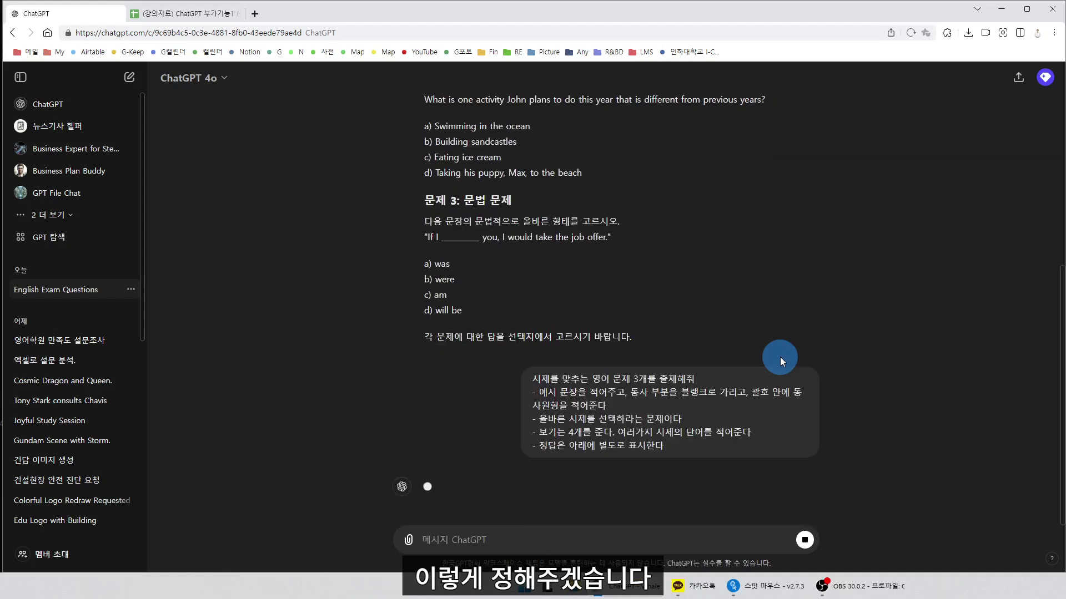
# - Review the generated tense questions, checking each one's blank sentence, answer choices and separate answer against the prompt
pyautogui.scroll(3, 588, 306)
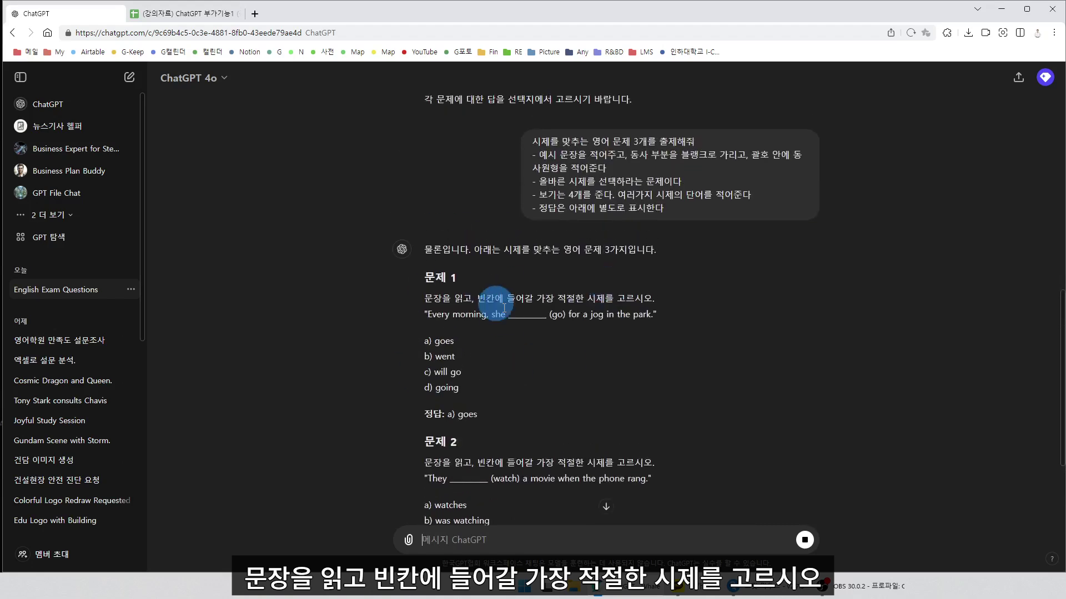
pyautogui.scroll(-3, 517, 298)
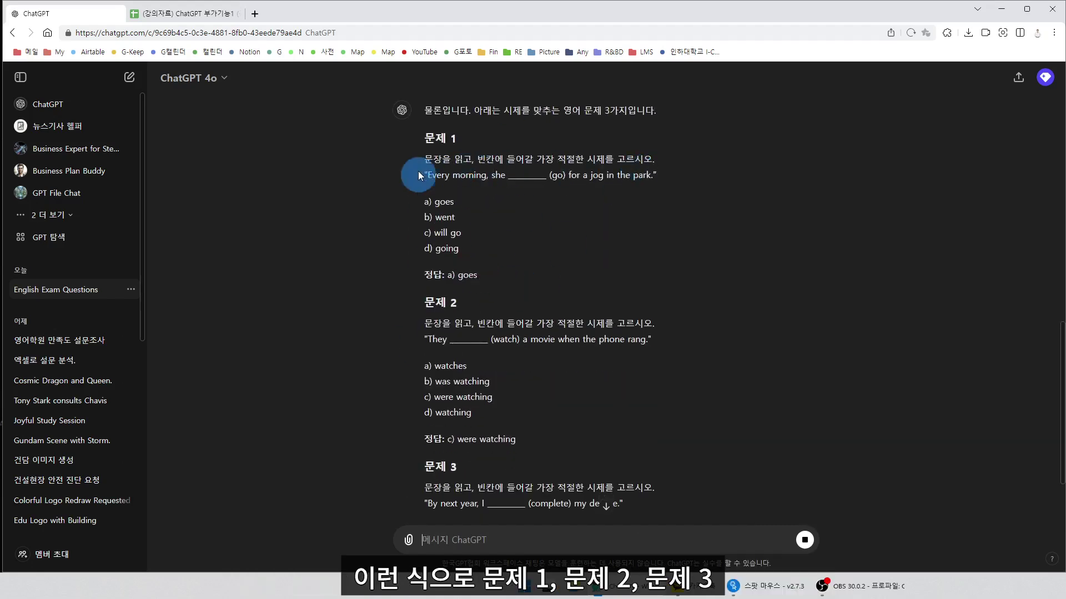
pyautogui.moveTo(419, 163); pyautogui.dragTo(480, 301)
pyautogui.scroll(-1, 455, 349)
pyautogui.click(431, 268)
pyautogui.moveTo(422, 233); pyautogui.dragTo(519, 349)
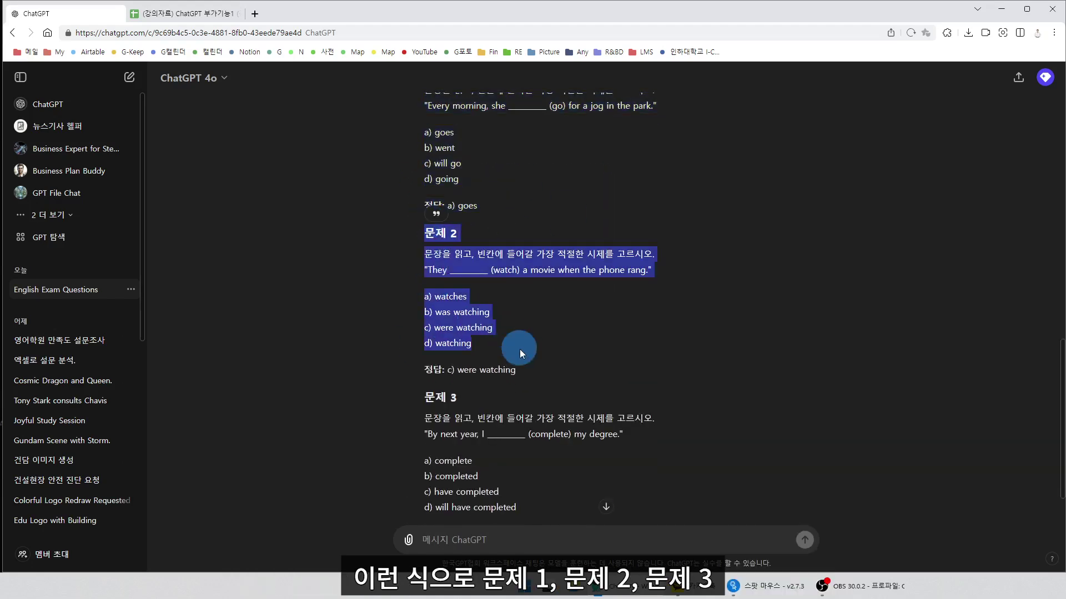
pyautogui.scroll(-2, 511, 346)
pyautogui.moveTo(424, 322); pyautogui.dragTo(541, 458)
pyautogui.moveTo(558, 450); pyautogui.dragTo(418, 321)
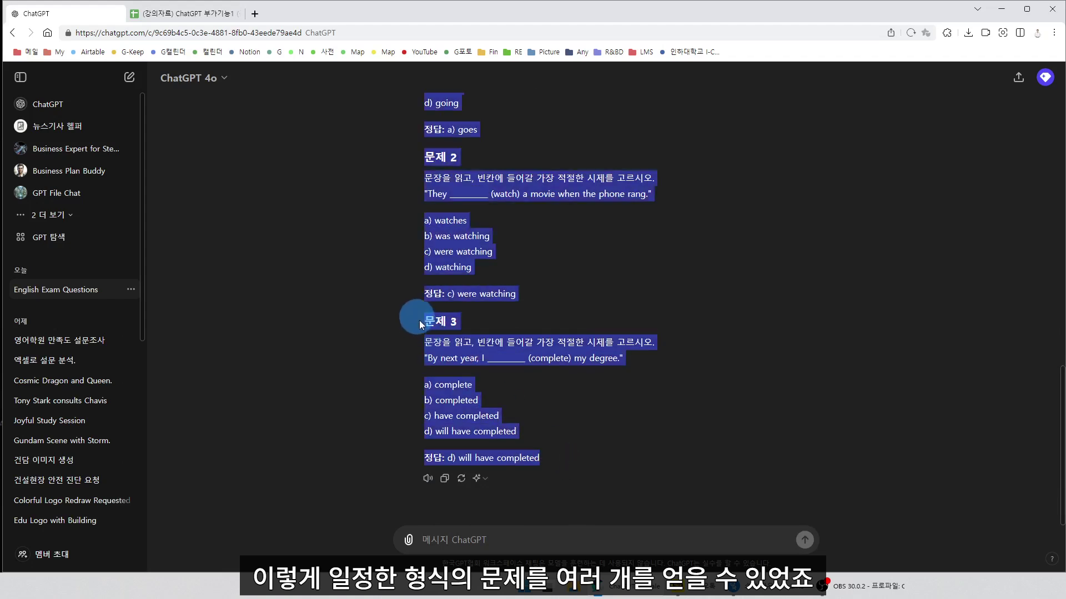
pyautogui.scroll(4, 577, 300)
pyautogui.click(647, 310)
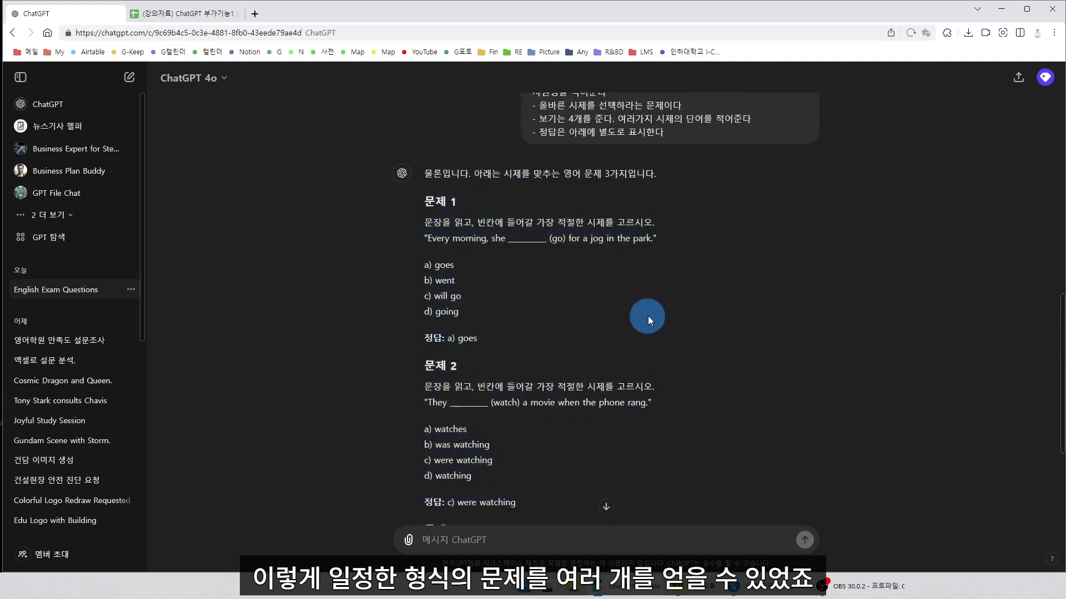
pyautogui.moveTo(425, 174); pyautogui.dragTo(588, 388)
pyautogui.click(580, 384)
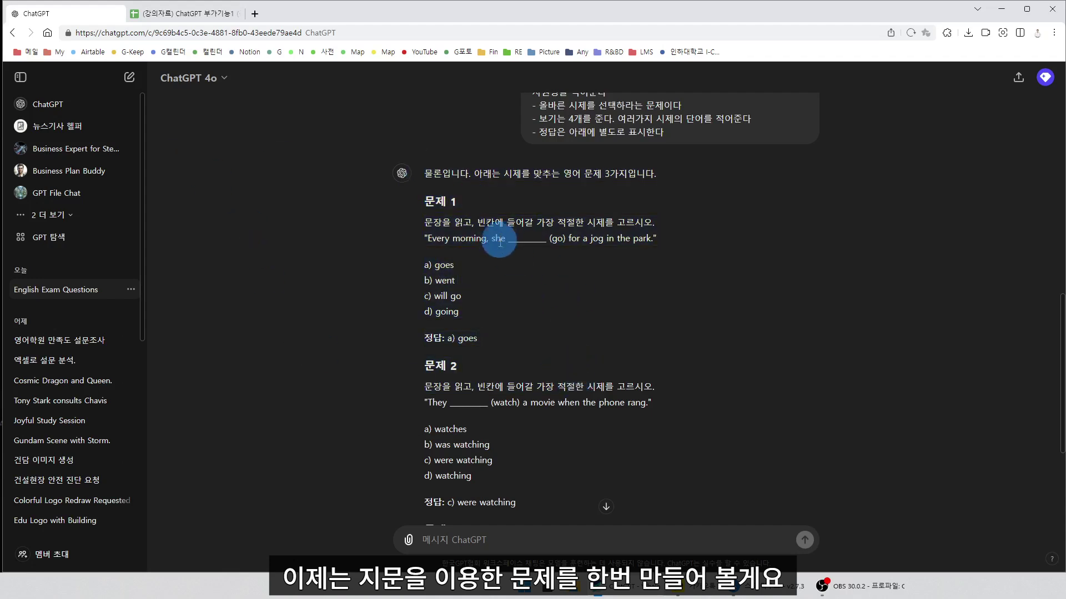
pyautogui.scroll(3, 617, 332)
pyautogui.moveTo(444, 210); pyautogui.dragTo(731, 458)
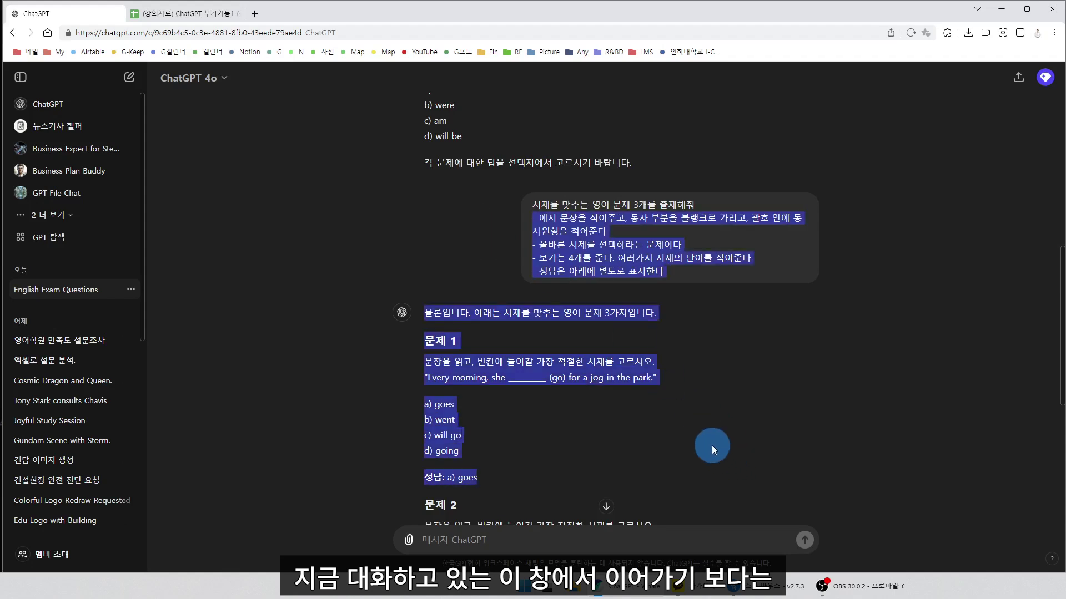
pyautogui.click(709, 443)
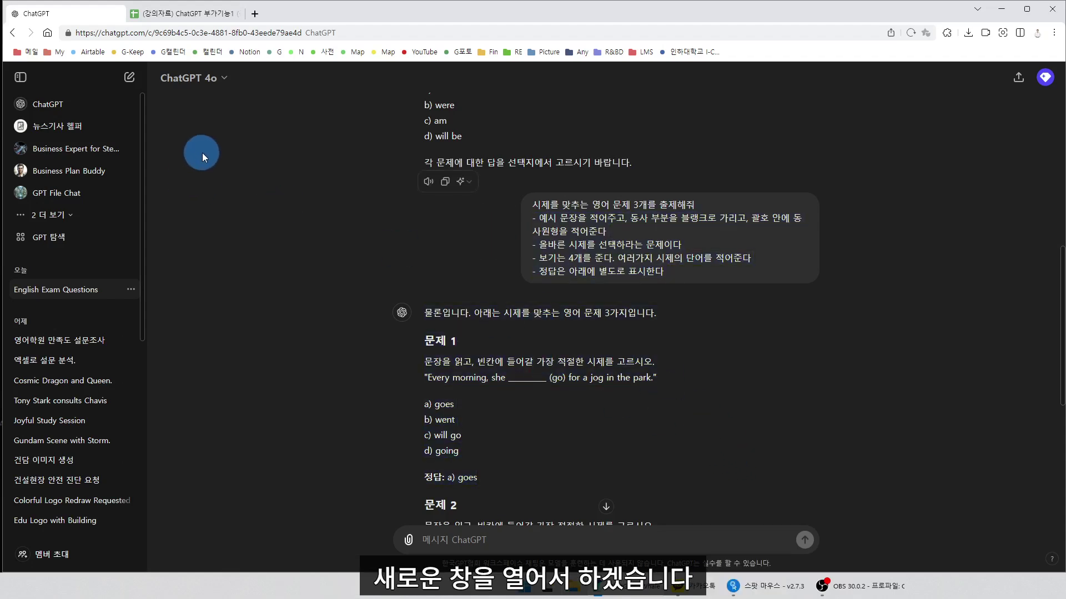
# - Start a new chat and send the prompt "영어로 된 뉴스기사 8줄짜리 작성해줘"
pyautogui.click(130, 77)
pyautogui.write('영어로 된 뉴스기사')
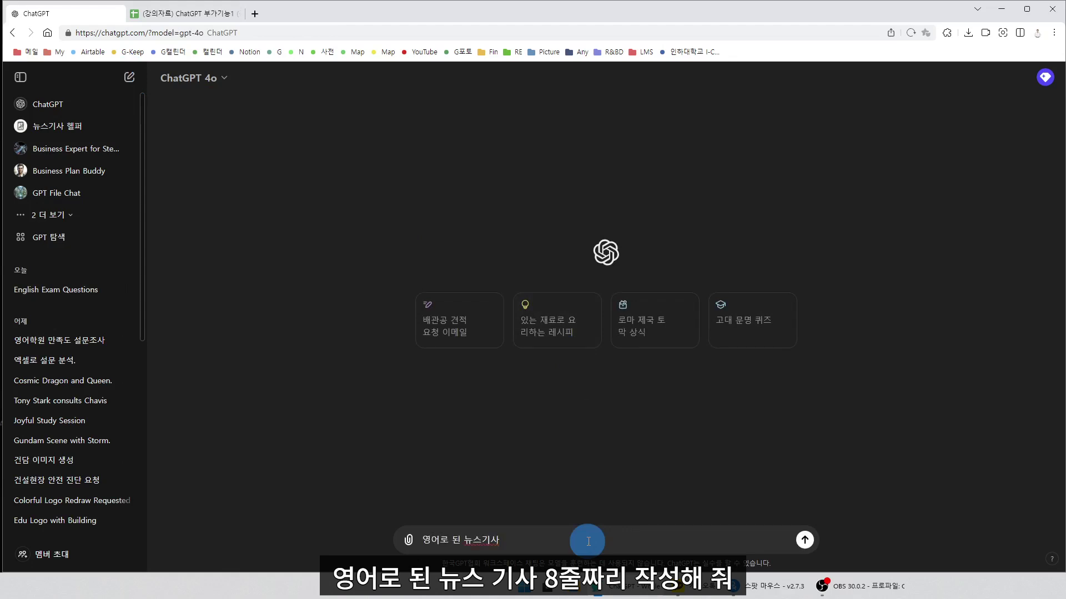
pyautogui.write(' 8줄짜리 작성해줘')
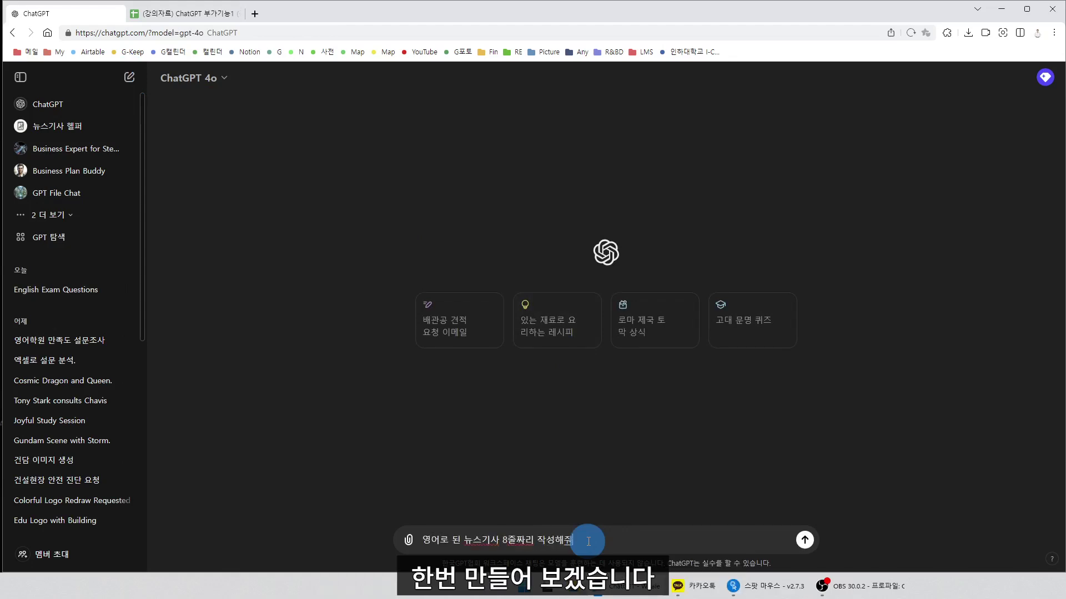
pyautogui.press('Return')
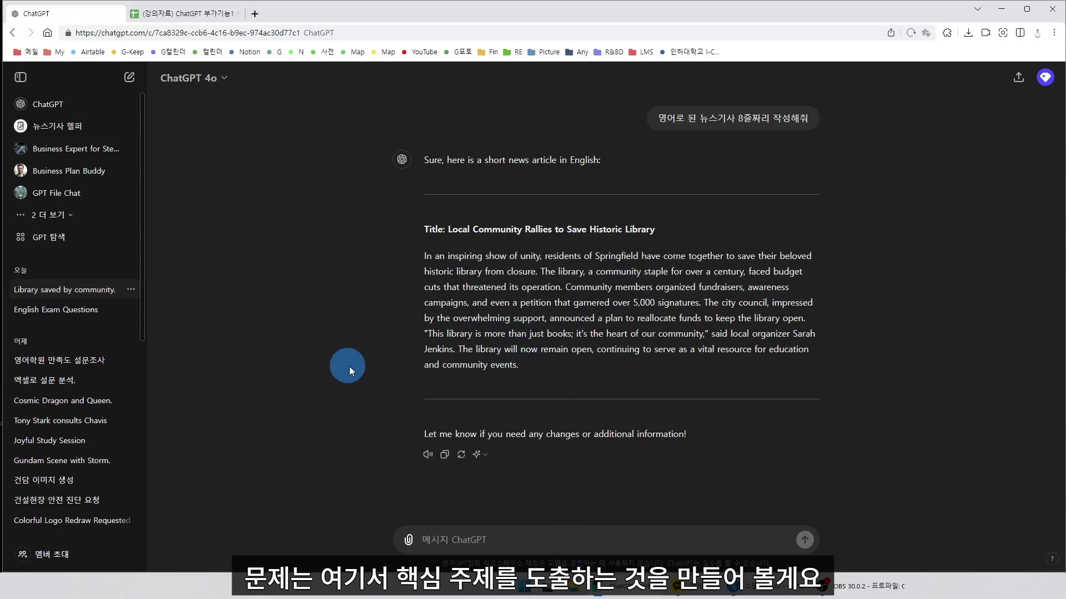
# - Ask for a one-sentence summary of the article with the prompt "이 전체 기사 내용을 요약하는 핵심 요약문장 하나를 만들어줘"
pyautogui.write('이')
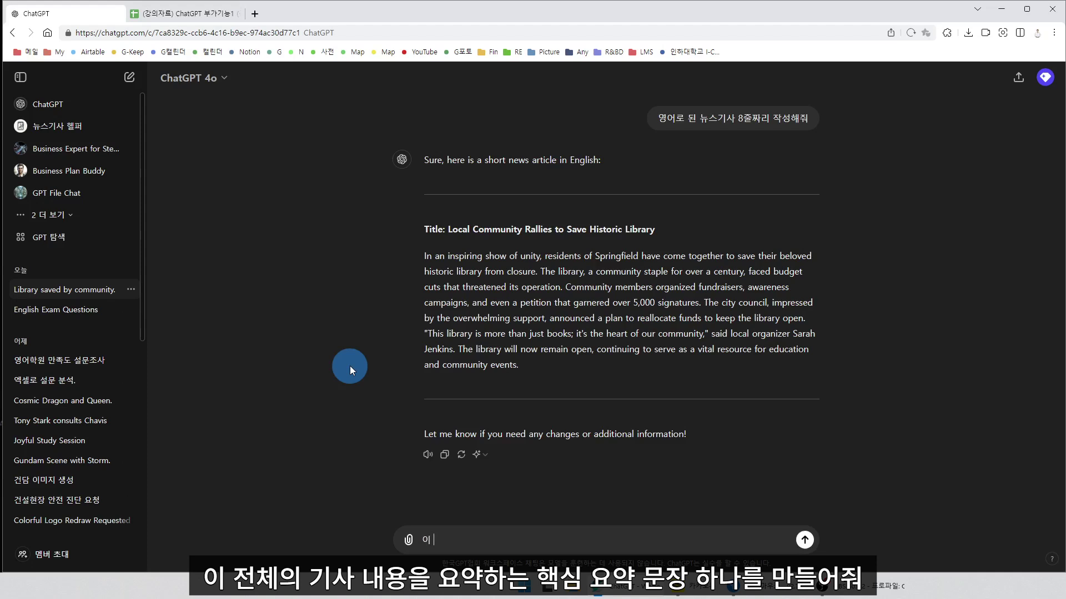
pyautogui.write(' 전체 기사 내용의 요약하는 핵심 요약문장')
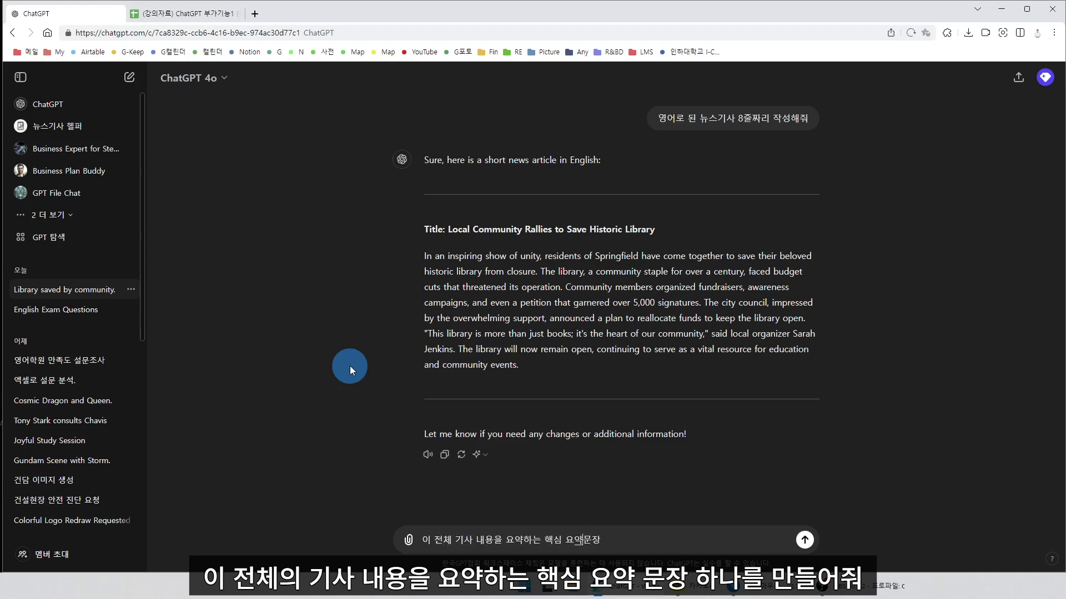
pyautogui.write(' 하나를 만들어줘')
pyautogui.press('Return')
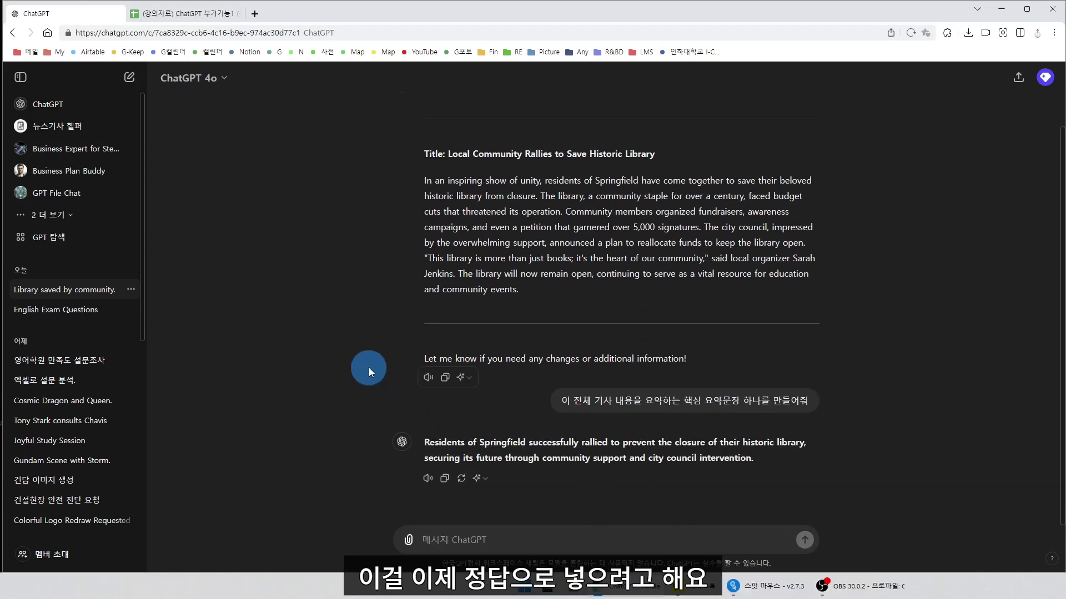
# - Begin a prompt with "영어 시험 문제 하나 만들어줘" and the bullet "- 위 영어기사를 지문으로 제시한다"
pyautogui.write('영어 시험 문제')
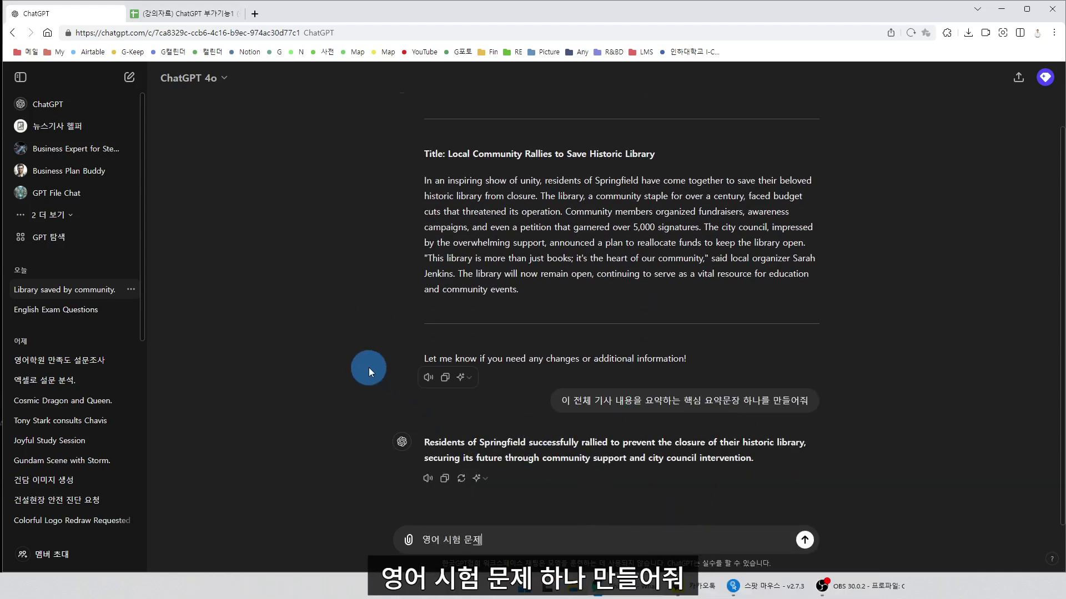
pyautogui.write(' 하나 만들어줘')
pyautogui.hotkey('shift', 'Return')
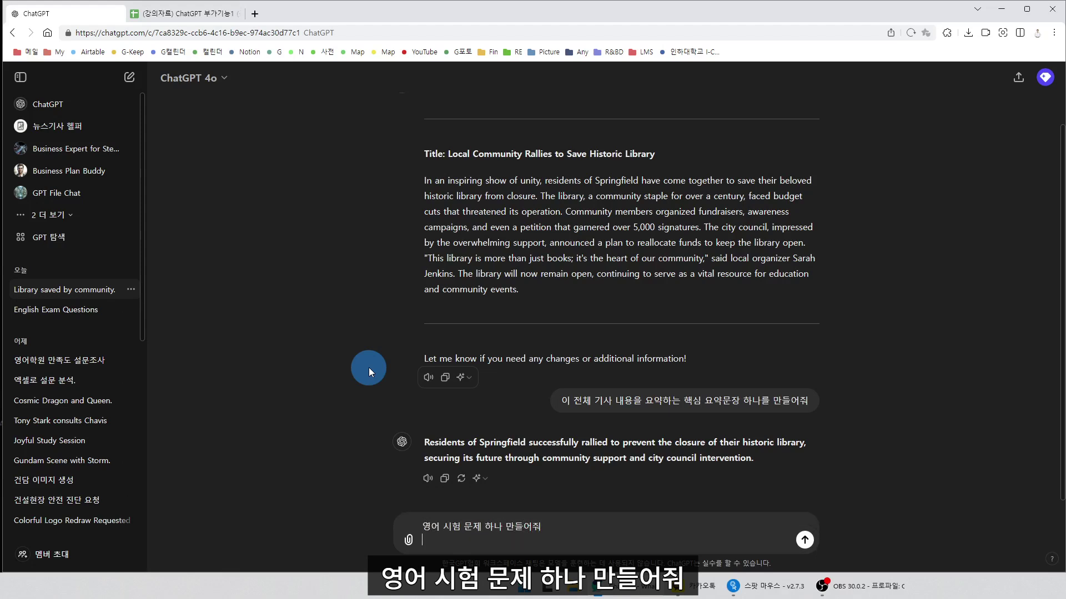
pyautogui.write('- 위 영어기사를 ')
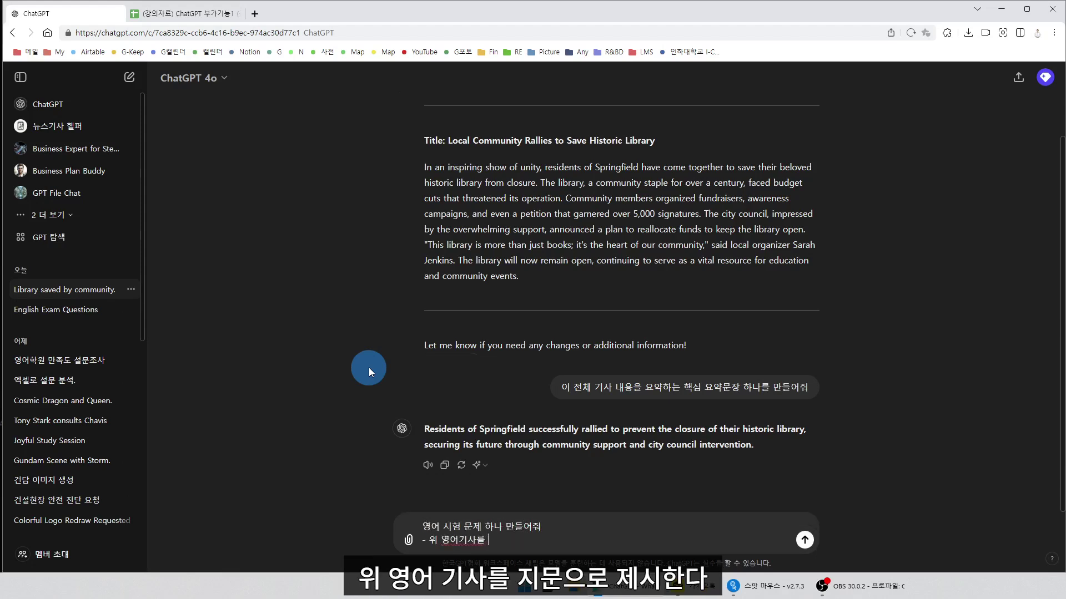
pyautogui.write('지문으로 제시한다')
pyautogui.hotkey('shift', 'Return')
# - Add the bullets "- 기사 내용의 핵심을 선택하라는 문제를 낸다" and "- 위에서 도출한 '핵심 요약문장'을 정답으로 포함시킨다" to the prompt
pyautogui.write('- 기사 내용의 핵심을')
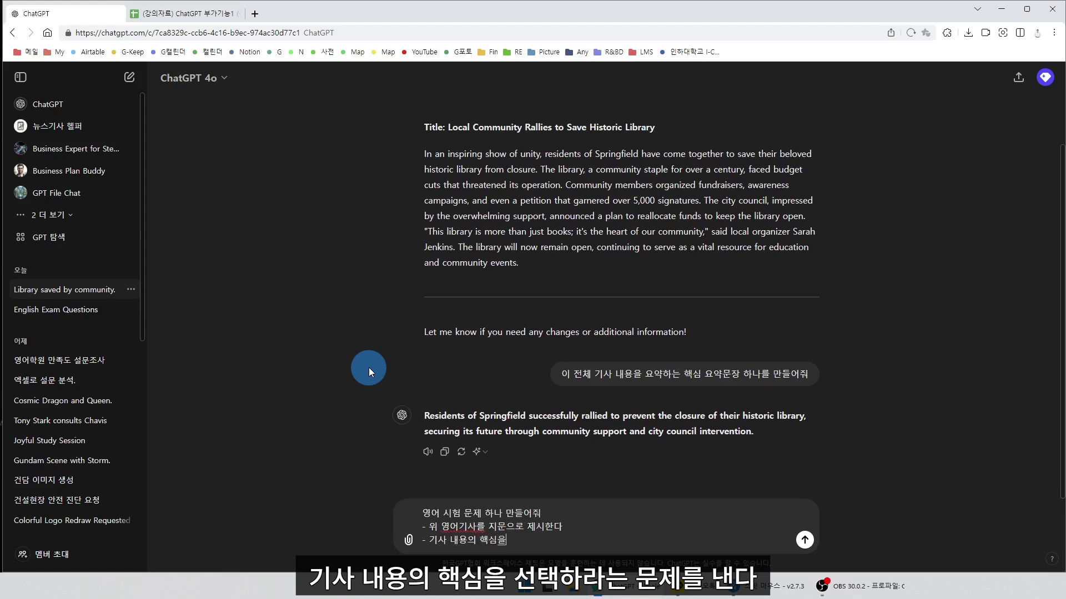
pyautogui.write(' 선택하라는 문제를 낸다')
pyautogui.hotkey('shift', 'Return')
pyautogui.write('- 위에서 ')
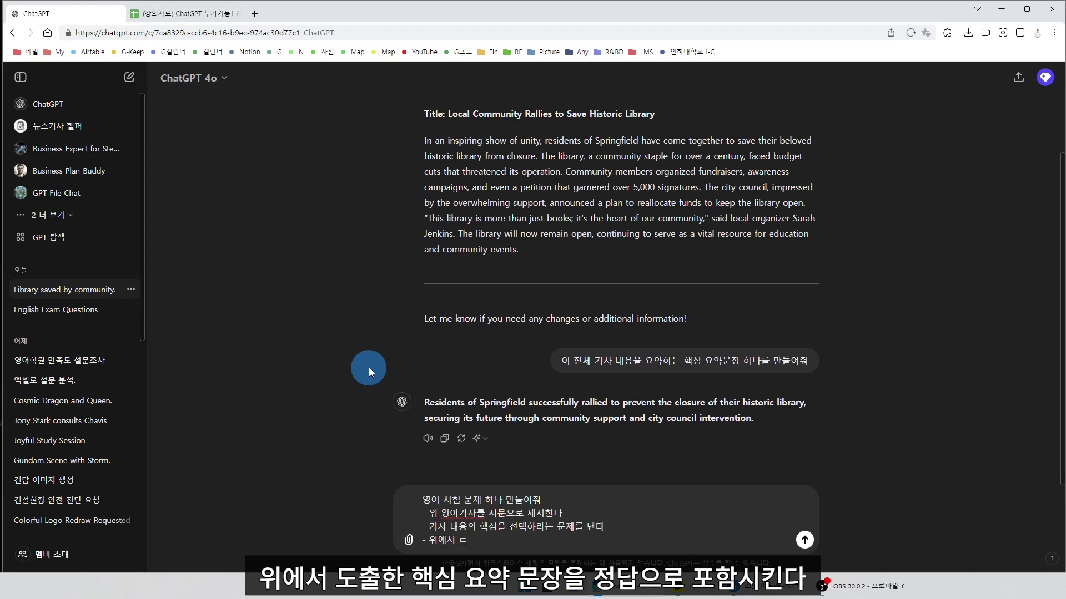
pyautogui.write("도출한 '핵심 요약문장'을 정답을")
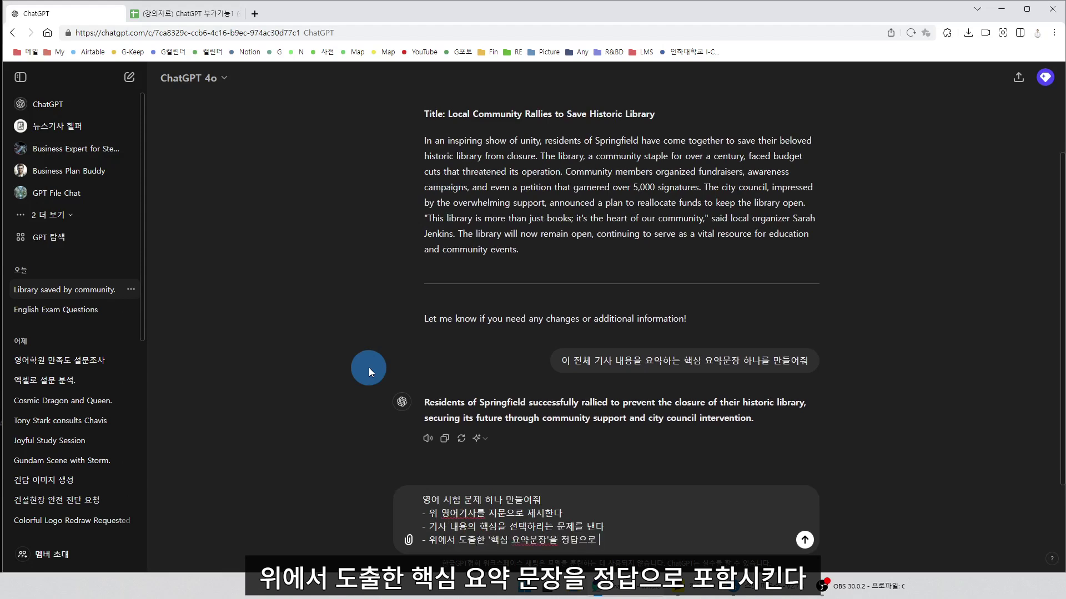
pyautogui.write('로 포함시킨다')
pyautogui.hotkey('shift', 'Return')
# - Add the wrong-answer bullet "- 오답 4가지는 위 기사에 나온 단어들을 포함하되, 핵심 요약문장은 아니도록 구성한다"
pyautogui.write('- 오답 ')
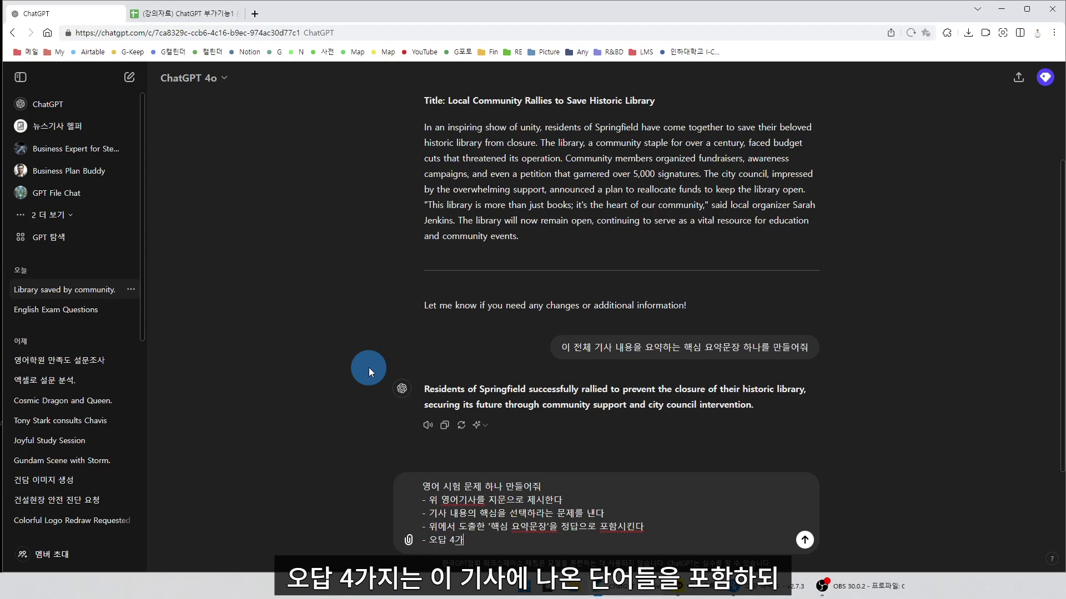
pyautogui.write('4가지는 위 기사에 나온 단에')
pyautogui.write('들을 포해')
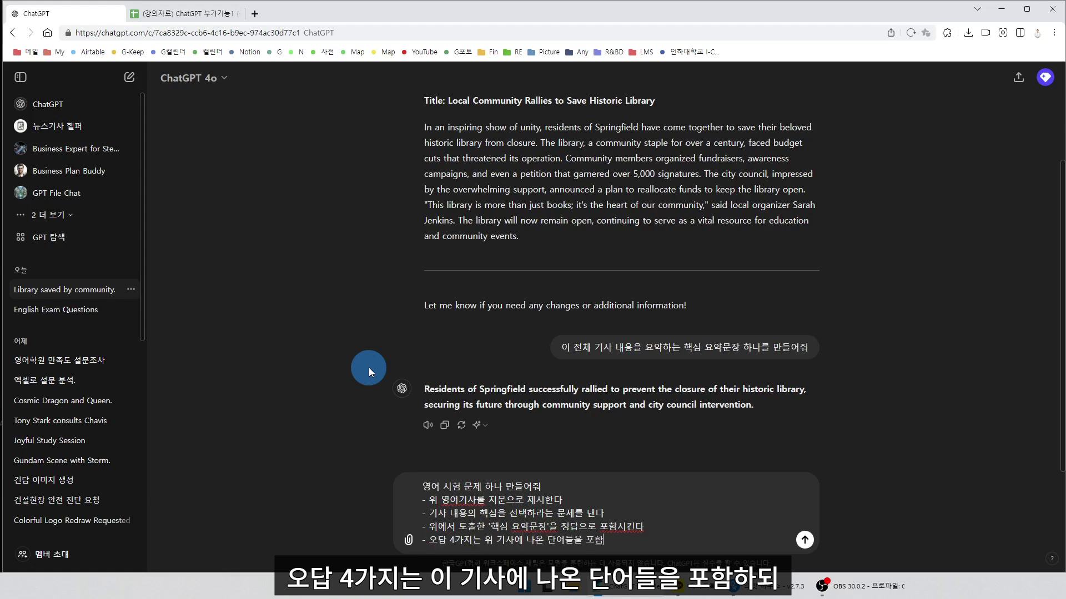
pyautogui.write('하되, 핵심 요약문장은')
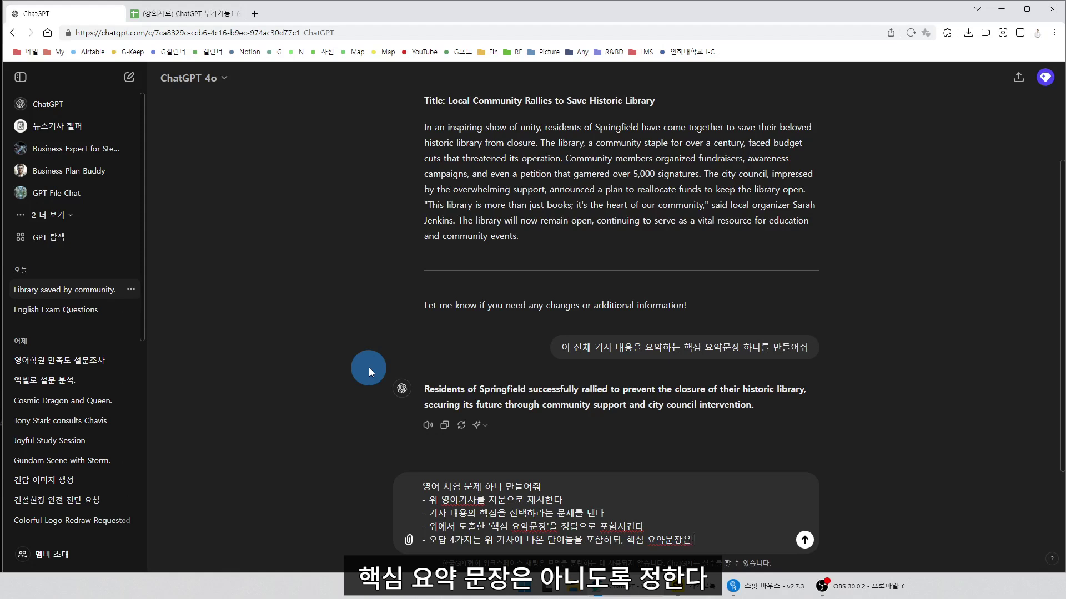
pyautogui.write(' 아니도로록 구성한다')
pyautogui.hotkey('shift', 'Return')
# - Add the final bullet "- 정답은 아래에 별도로 표기한다" and send the prompt
pyautogui.write('- 정답은 아래')
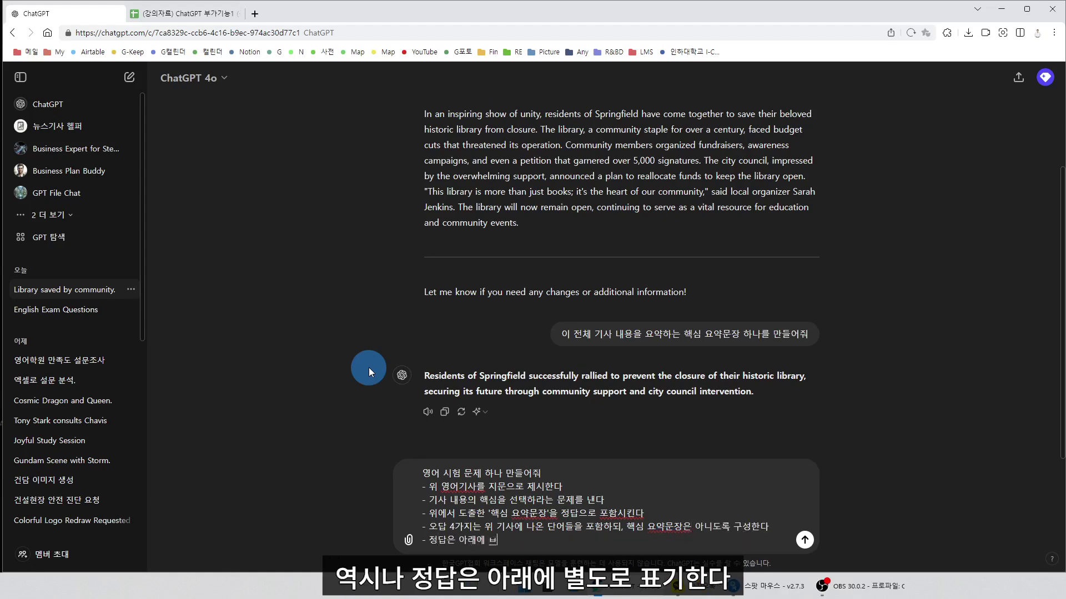
pyautogui.write('에 별도로 표기한다')
pyautogui.press('Return')
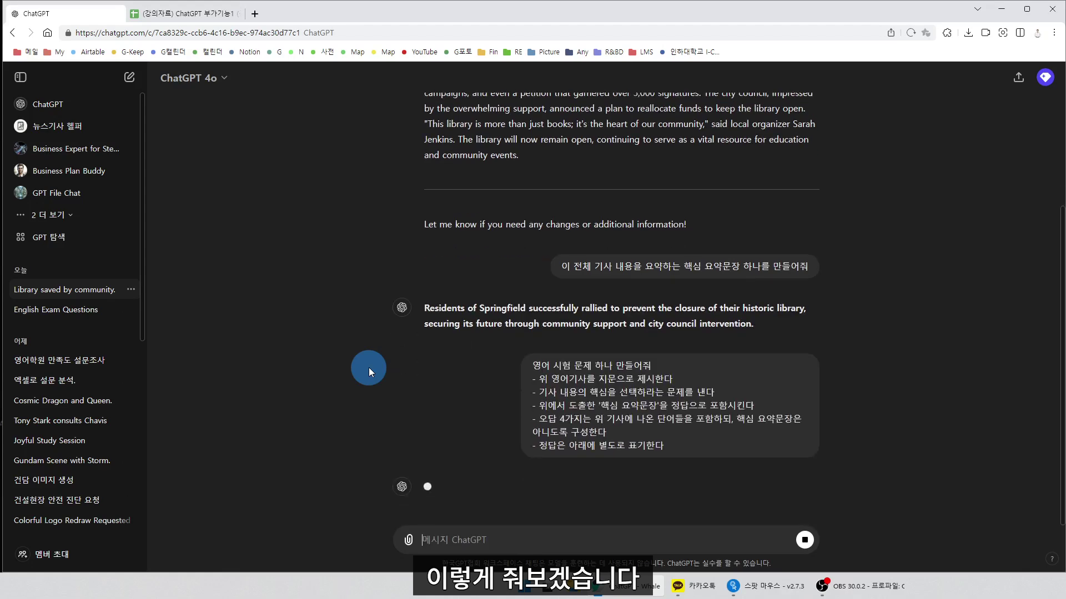
# - Check the generated exam question's reading instruction, article passage and question sentence against the prompt
pyautogui.moveTo(425, 134); pyautogui.dragTo(656, 370)
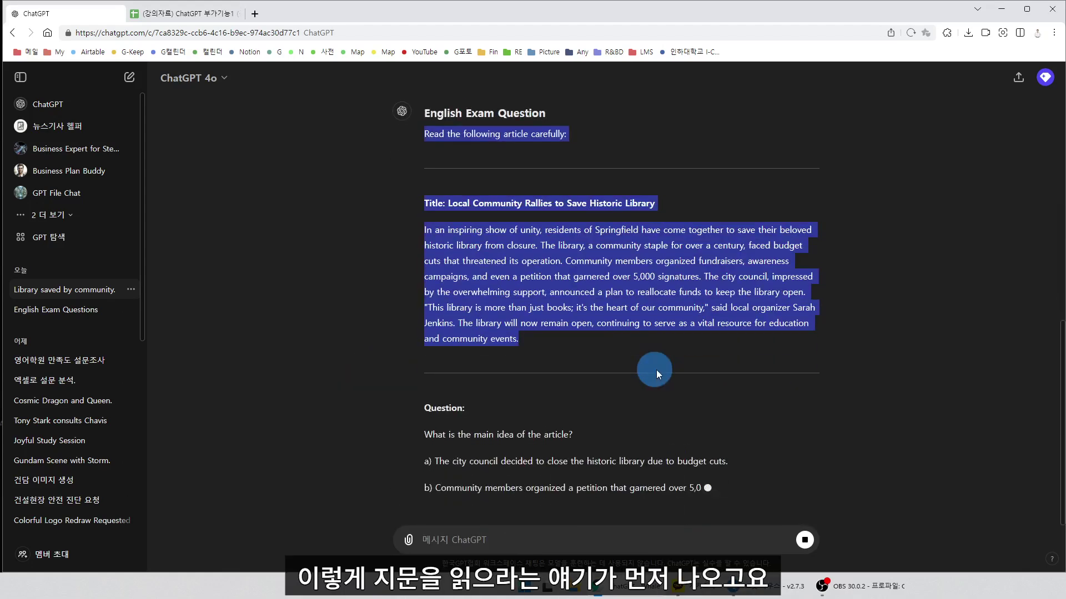
pyautogui.scroll(1, 451, 215)
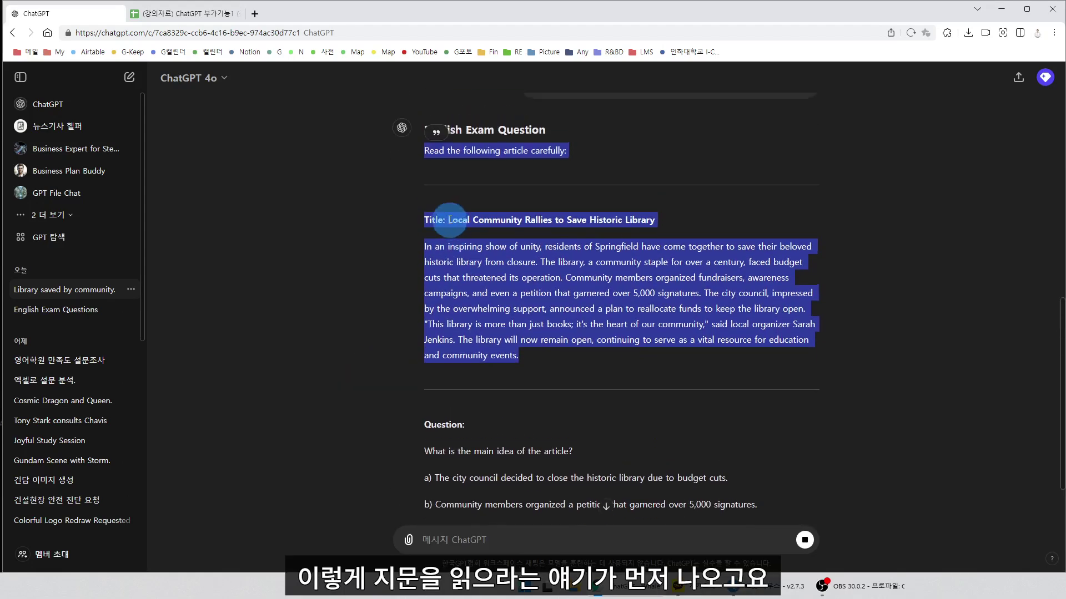
pyautogui.moveTo(425, 150); pyautogui.dragTo(630, 150)
pyautogui.moveTo(426, 221); pyautogui.dragTo(591, 389)
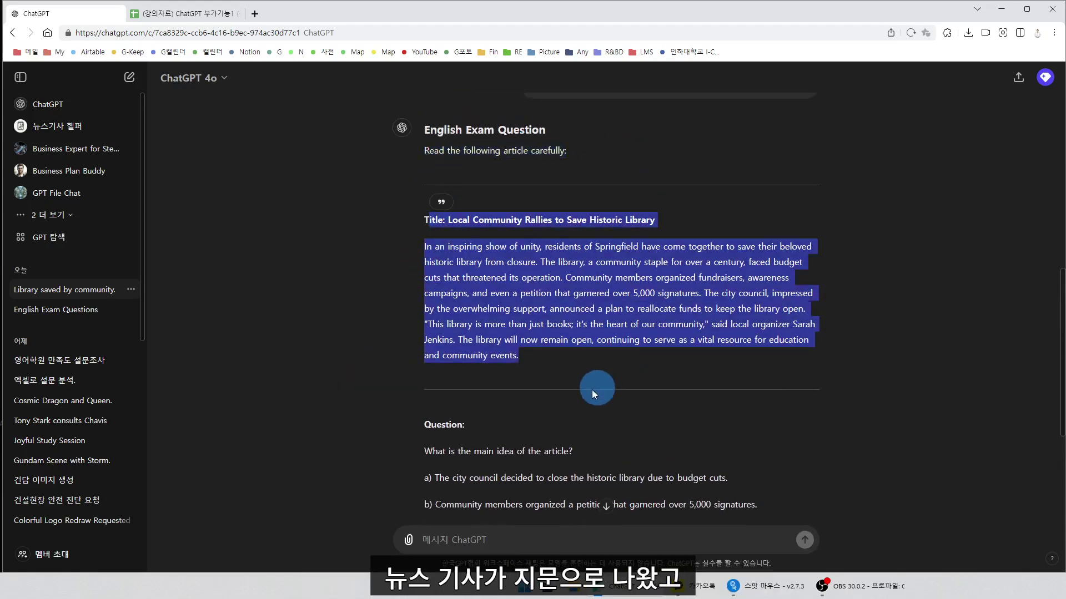
pyautogui.scroll(-3, 368, 306)
pyautogui.click(429, 286)
pyautogui.moveTo(424, 312)
pyautogui.mouseDown()
pyautogui.moveTo(583, 312)
pyautogui.moveTo(425, 310)
pyautogui.mouseUp()
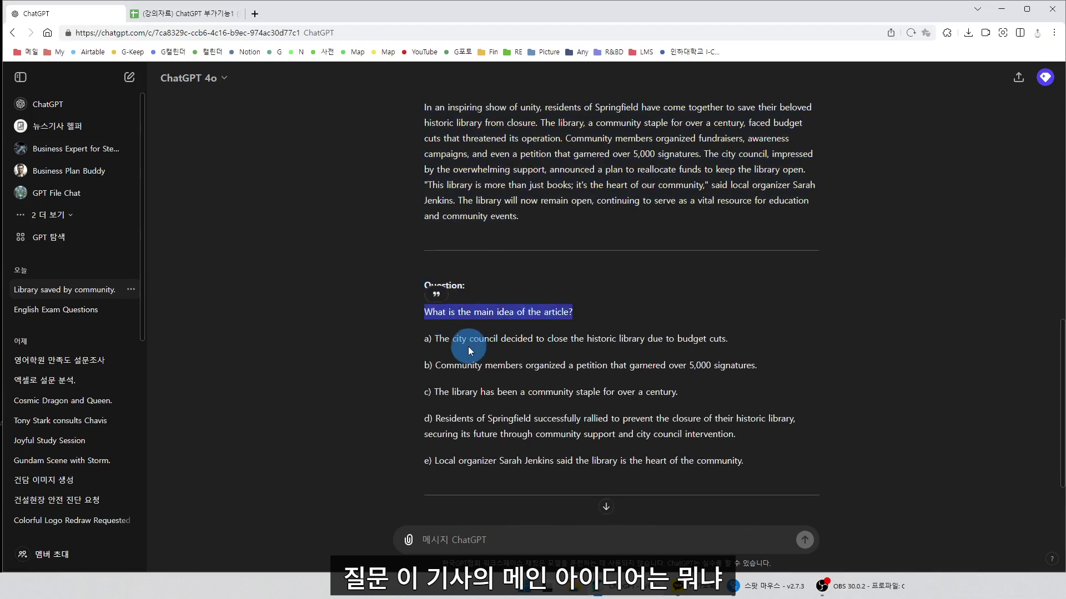
# - Review the answer choices and the separate answer of the library article question, and look over the whole item
pyautogui.moveTo(425, 350); pyautogui.dragTo(697, 445)
pyautogui.scroll(-2, 693, 462)
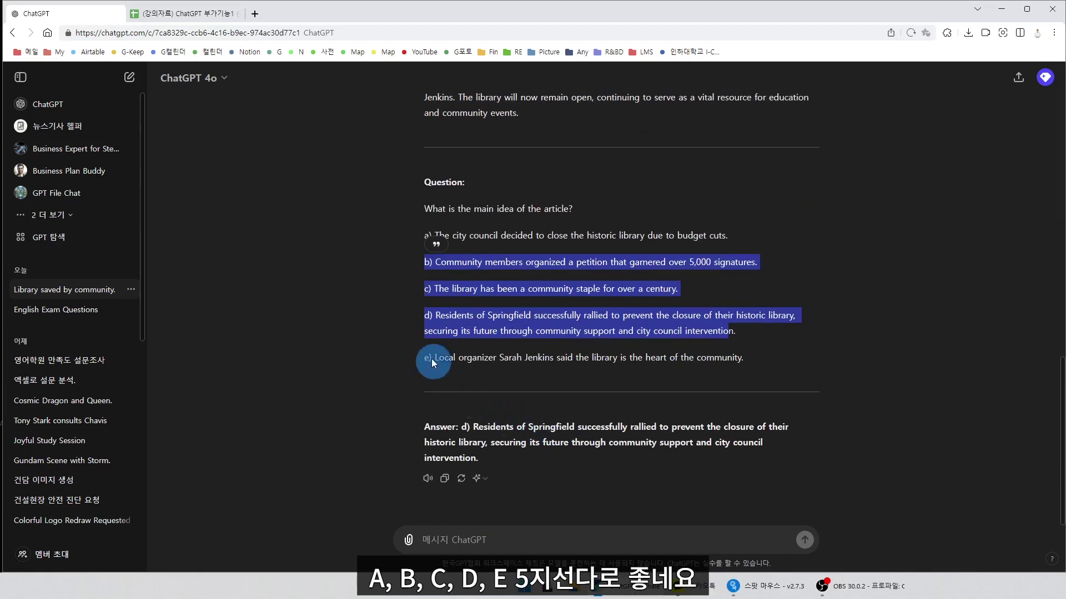
pyautogui.click(431, 260)
pyautogui.moveTo(431, 261); pyautogui.dragTo(785, 357)
pyautogui.click(428, 439)
pyautogui.moveTo(427, 428)
pyautogui.mouseDown()
pyautogui.moveTo(517, 453)
pyautogui.moveTo(442, 427)
pyautogui.mouseUp()
pyautogui.click(459, 428)
pyautogui.scroll(5, 615, 358)
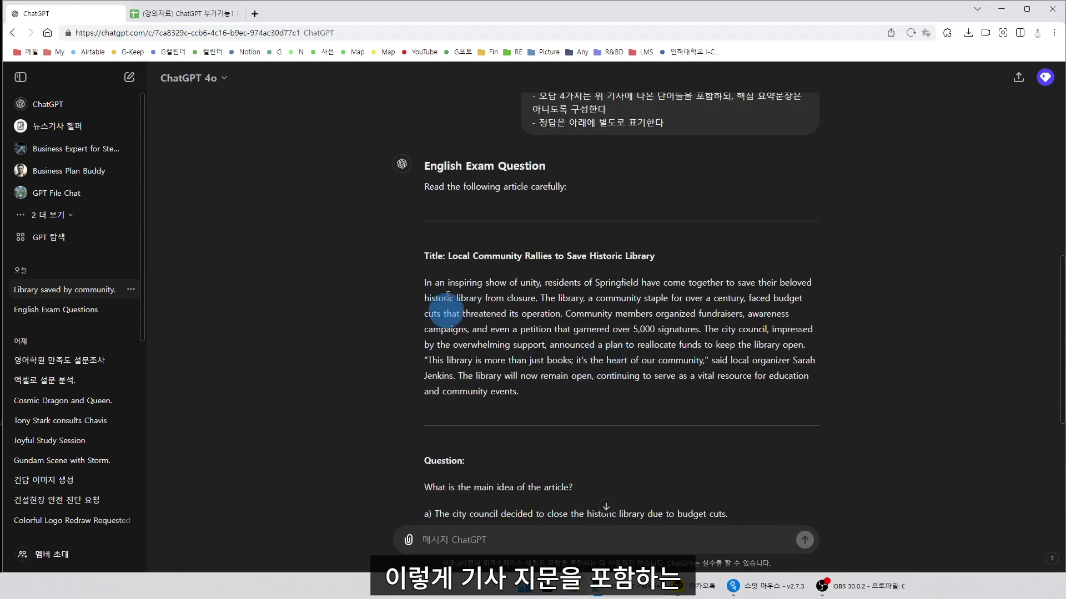
pyautogui.scroll(-5, 568, 335)
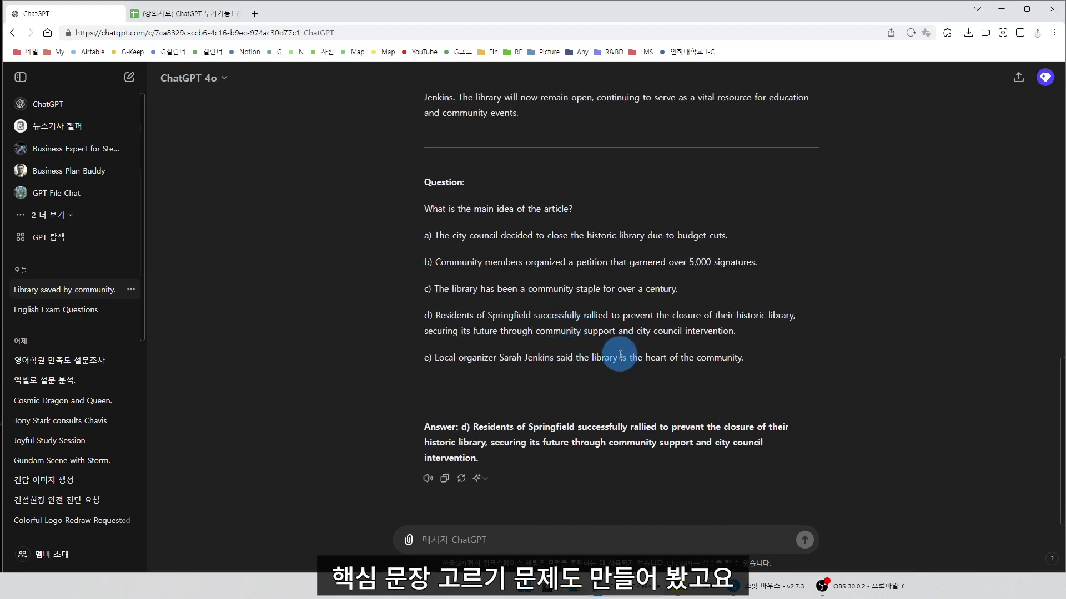
pyautogui.scroll(5, 606, 317)
pyautogui.scroll(-5, 584, 500)
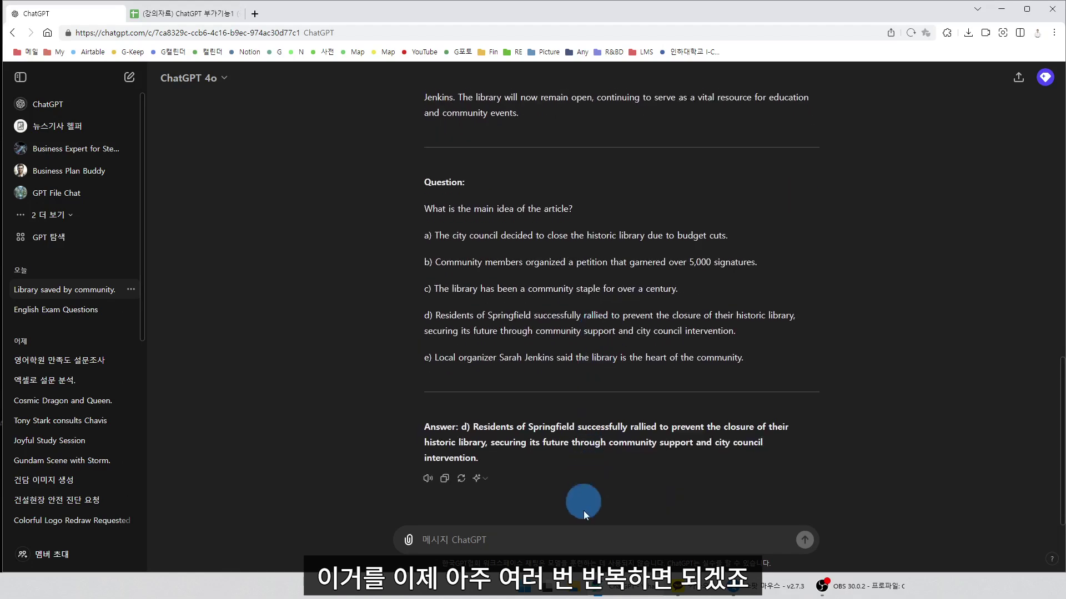
# - Ask for five more questions of the same kind with the prompt "비슷한 유형의 문제를 5개 만들어줘"
pyautogui.write('비슷한 유형의')
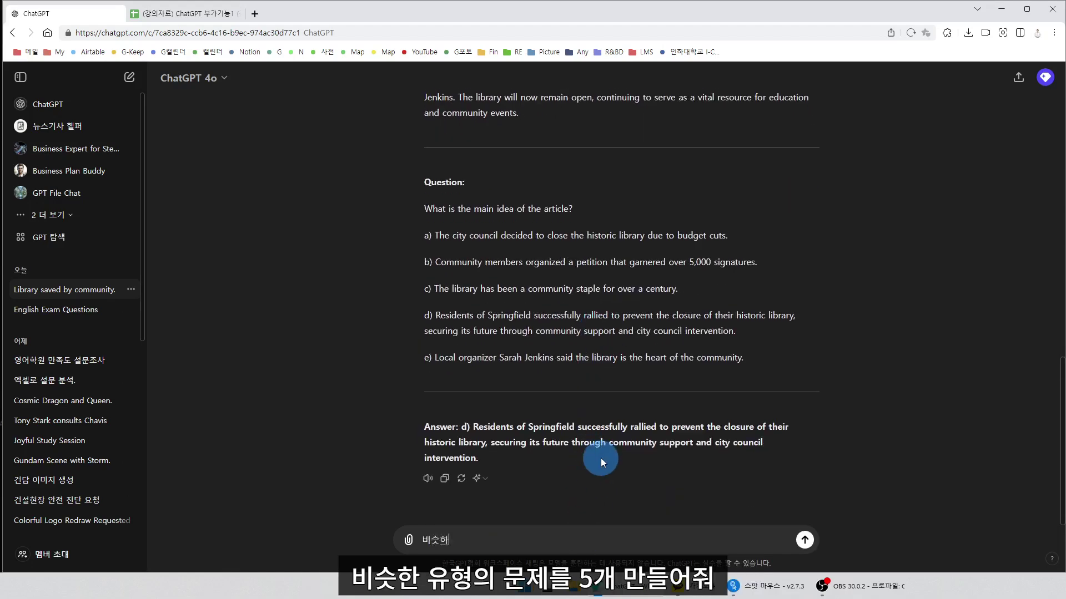
pyautogui.write(' 문제를 5개 만들어줘')
pyautogui.press('Return')
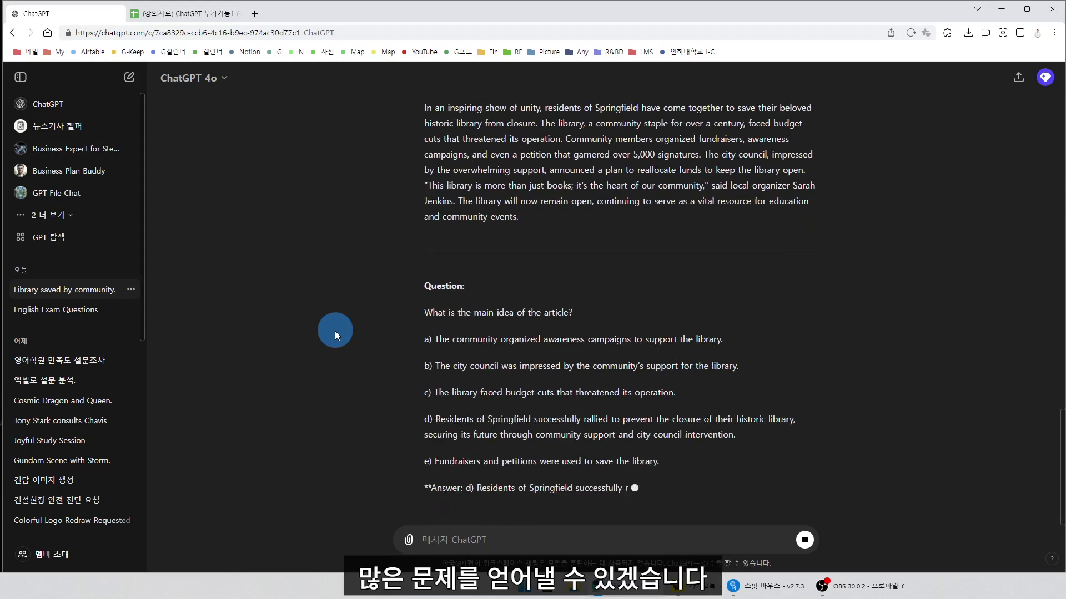
# - Examine Question 2 of the new set, going through its article, question, answer choices and answer
pyautogui.scroll(4, 399, 321)
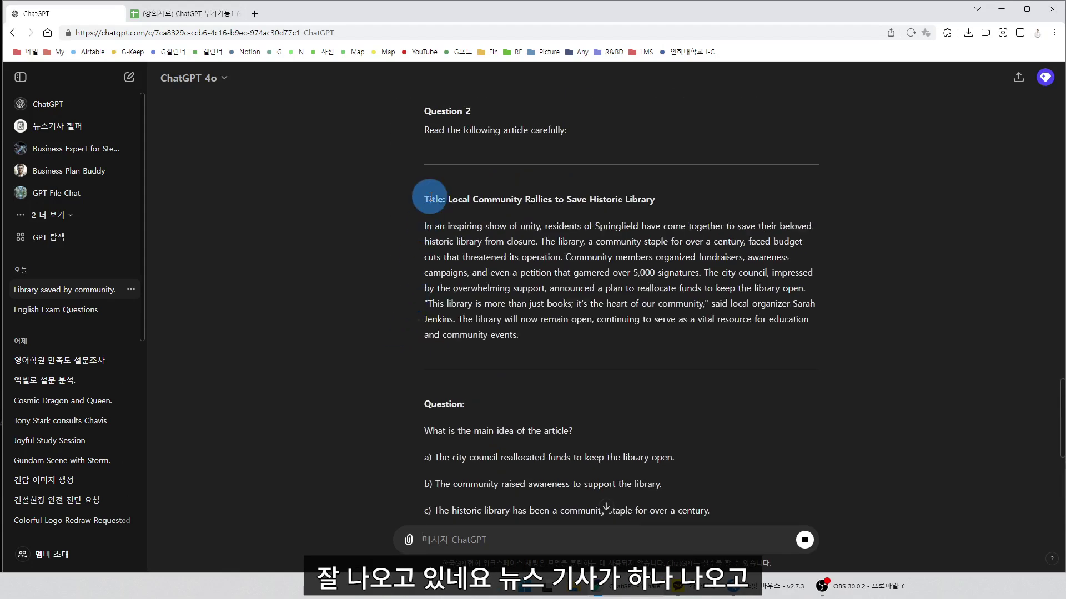
pyautogui.moveTo(424, 200); pyautogui.dragTo(607, 341)
pyautogui.scroll(-4, 527, 333)
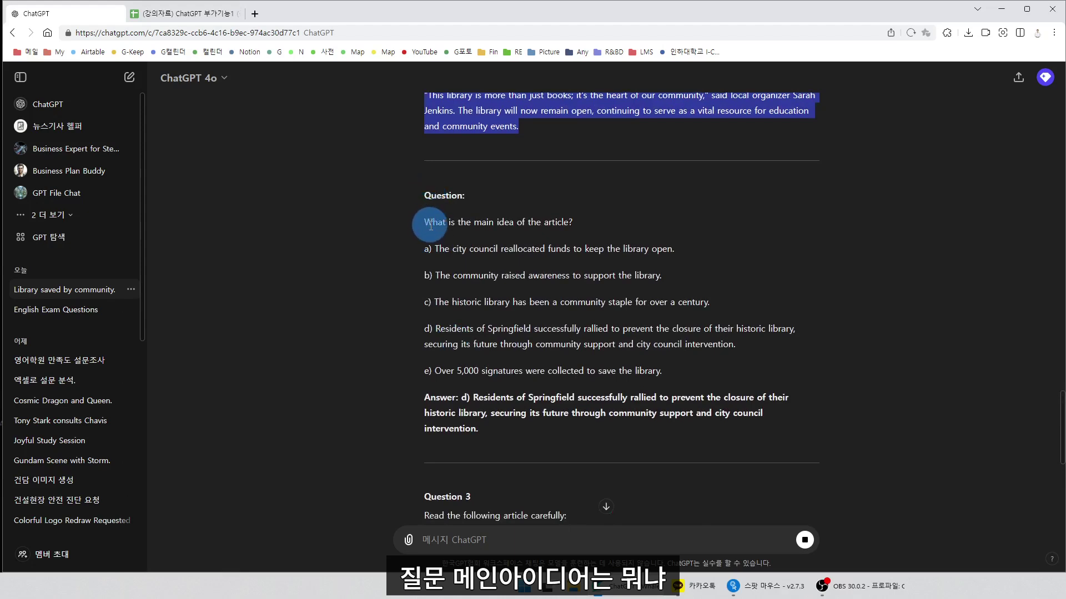
pyautogui.moveTo(425, 221); pyautogui.dragTo(591, 233)
pyautogui.moveTo(424, 248); pyautogui.dragTo(774, 376)
pyautogui.moveTo(426, 396); pyautogui.dragTo(536, 435)
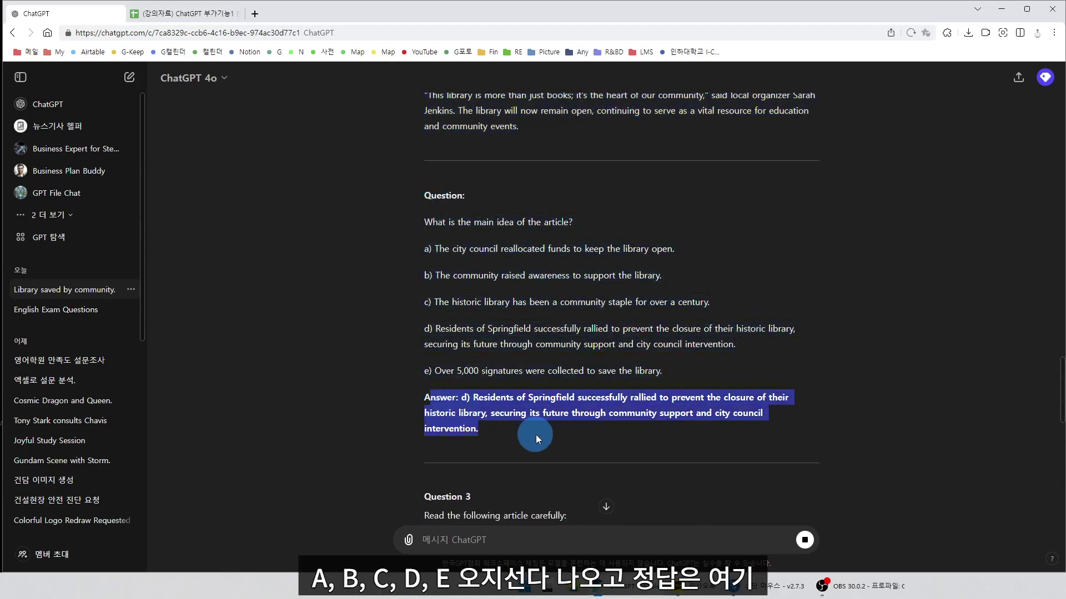
# - Compare the passages, questions and choices across the whole five-question set to see whether they differ
pyautogui.scroll(-8, 535, 435)
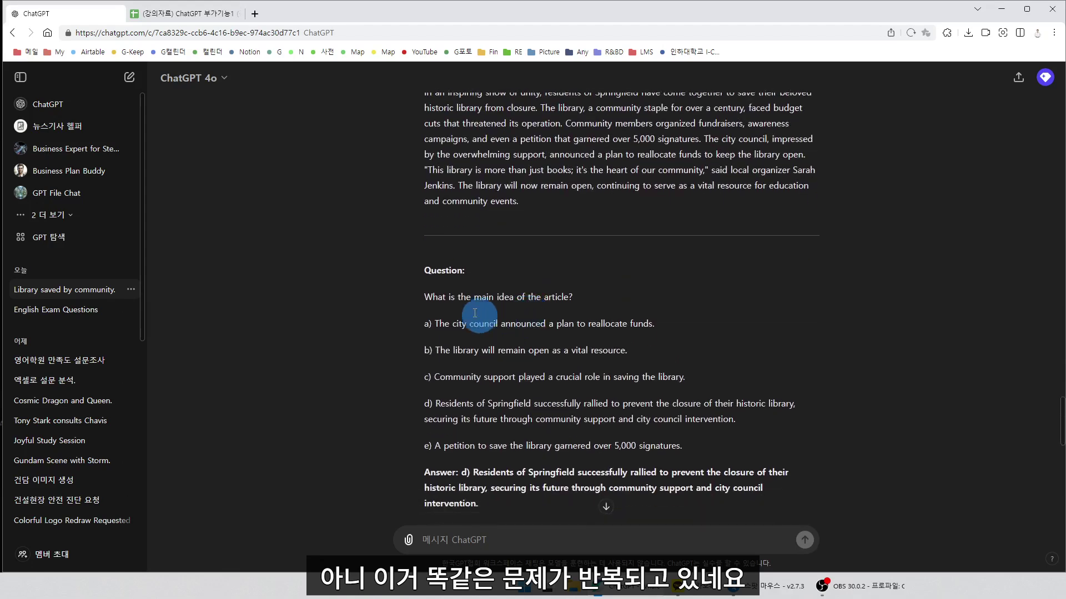
pyautogui.moveTo(447, 297); pyautogui.dragTo(671, 445)
pyautogui.scroll(-4, 671, 446)
pyautogui.moveTo(431, 138); pyautogui.dragTo(585, 422)
pyautogui.scroll(-3, 459, 216)
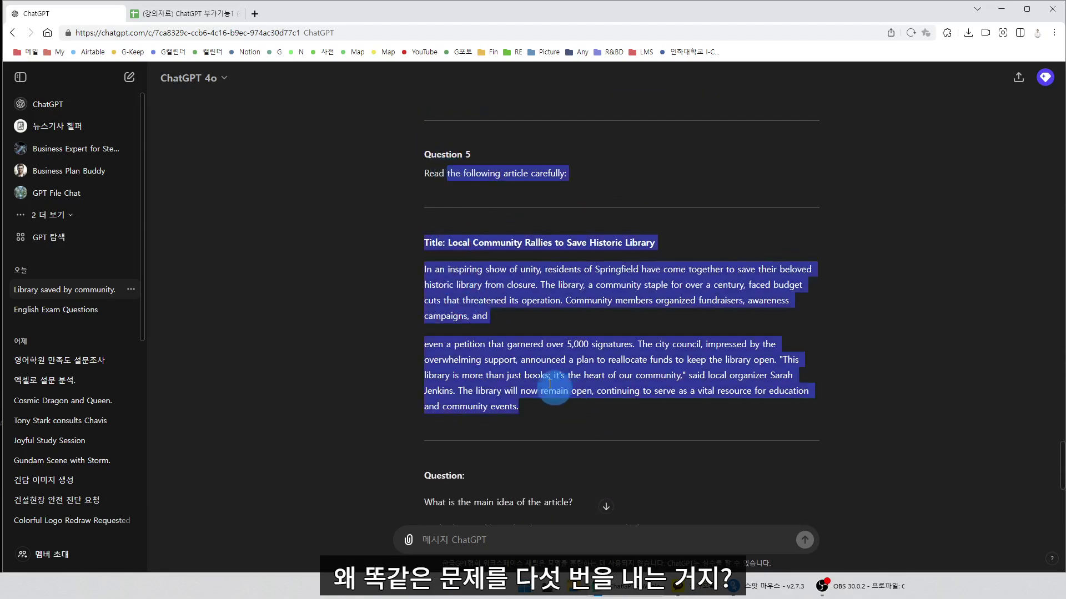
pyautogui.scroll(-4, 554, 391)
pyautogui.click(454, 234)
pyautogui.scroll(15, 588, 338)
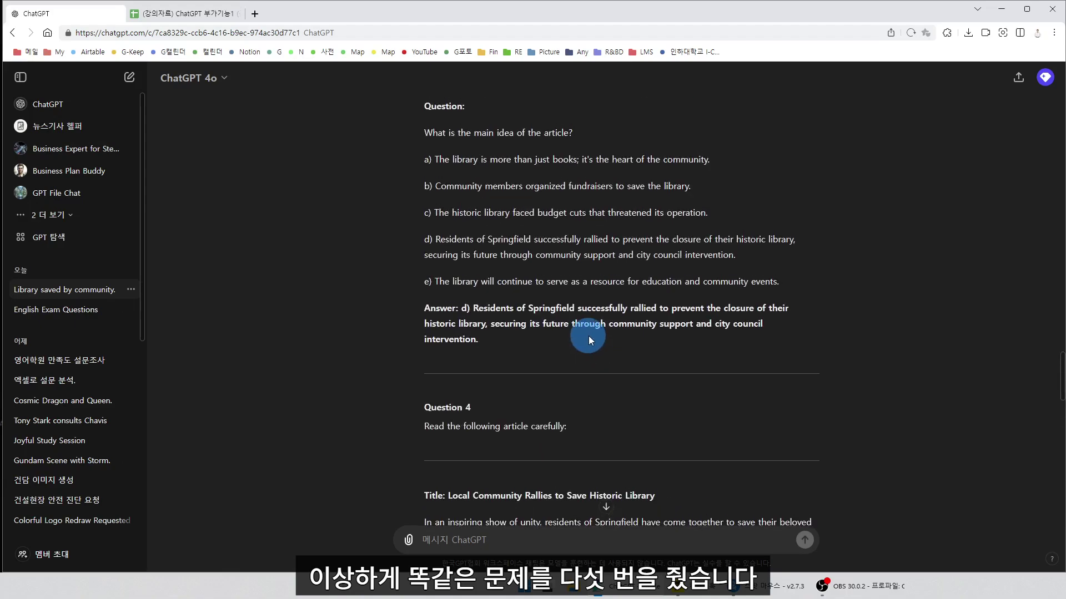
pyautogui.scroll(-10, 589, 332)
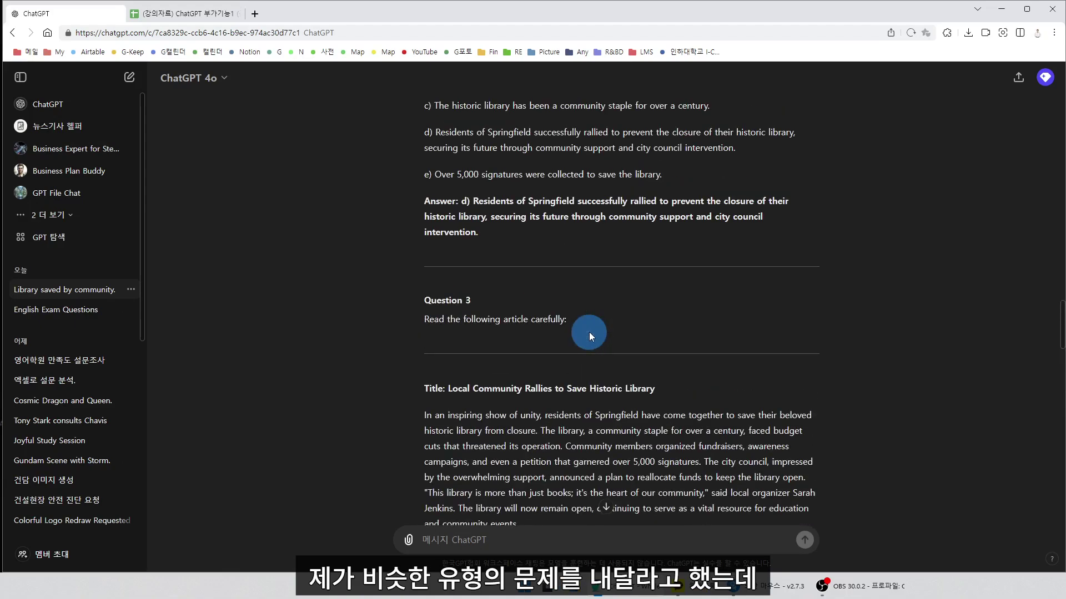
pyautogui.scroll(4, 588, 332)
pyautogui.scroll(2, 590, 336)
pyautogui.scroll(5, 605, 336)
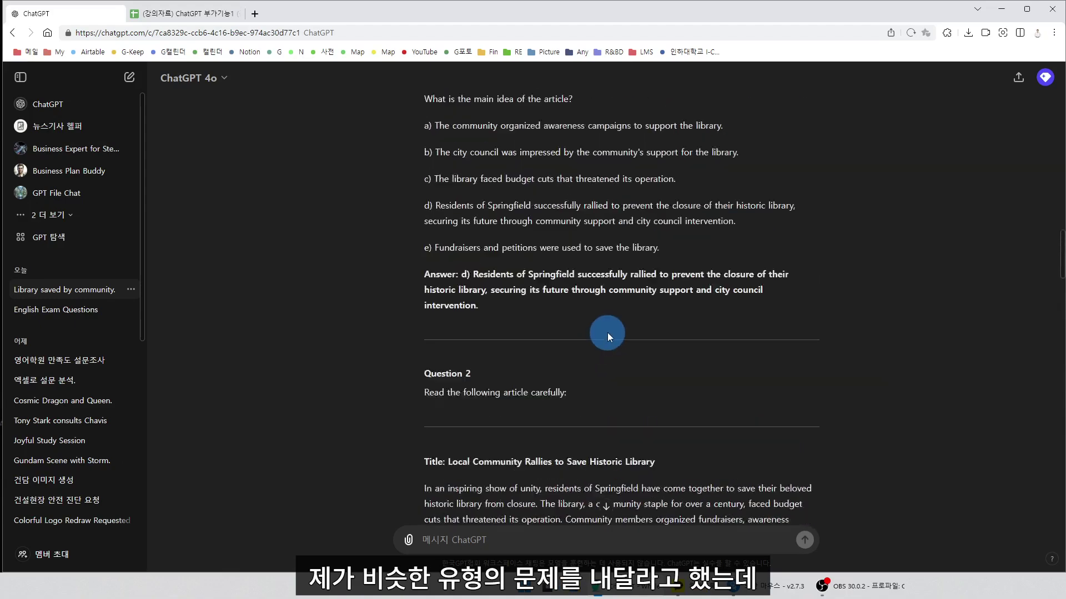
pyautogui.scroll(3, 607, 329)
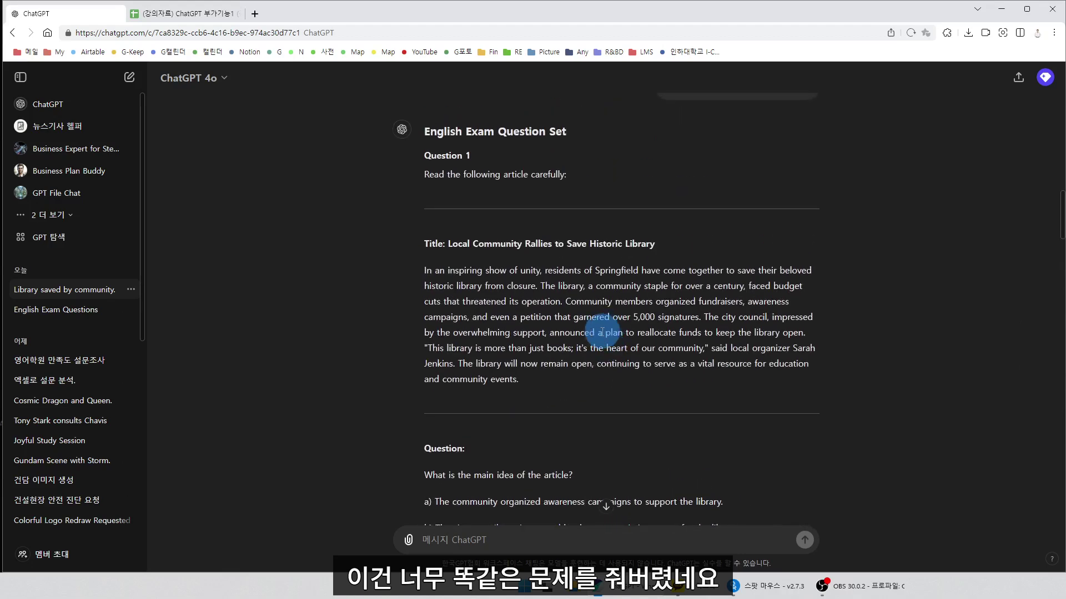
# - Request another article by sending the prompt "새로운 뉴스 기사 하나를 작성해줘" in the same chat
pyautogui.click(606, 506)
pyautogui.write('새로운 늇')
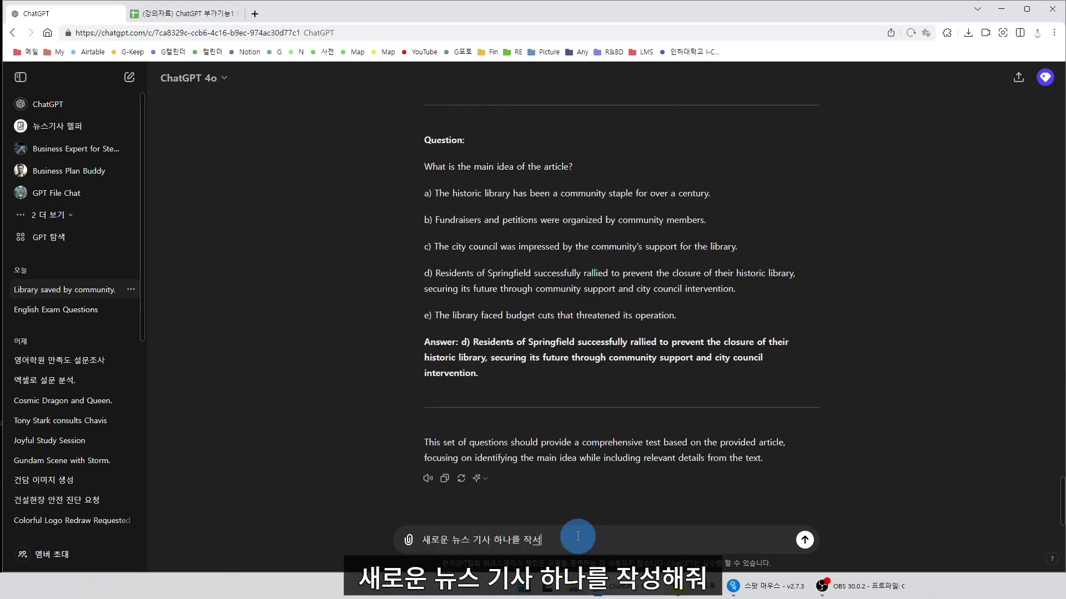
pyautogui.write('스 기사 하나를 작성해줘')
pyautogui.press('Return')
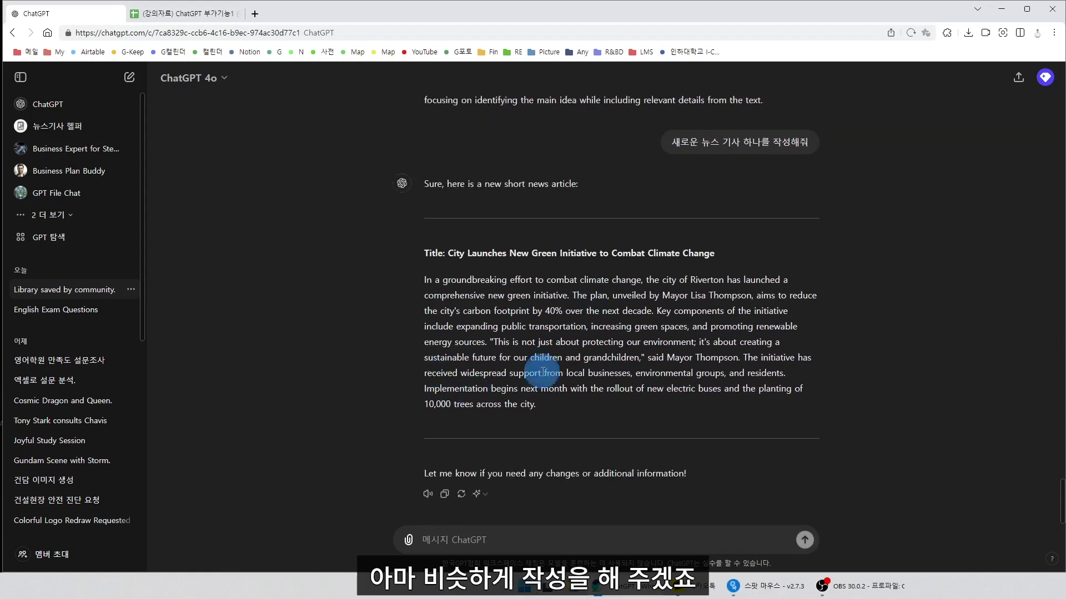
# - Look over the new article and send the prompt "위와 유사한 시험문제를 출제해줘" to get an exam question on it
pyautogui.moveTo(422, 238); pyautogui.dragTo(731, 390)
pyautogui.click(558, 533)
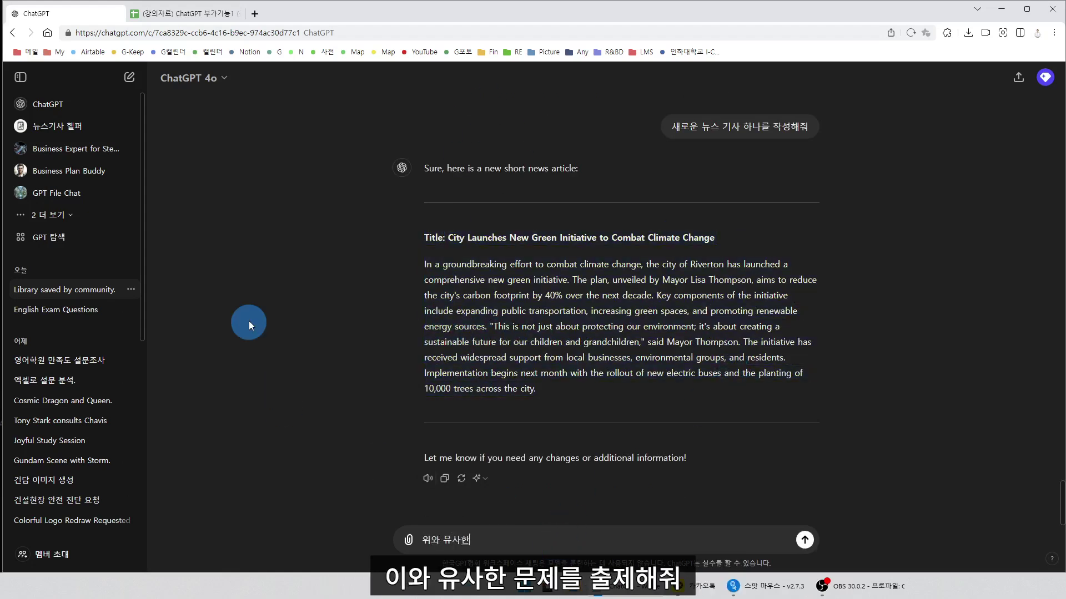
pyautogui.write('위와 유사한 시험문제를 출제해줘')
pyautogui.press('Return')
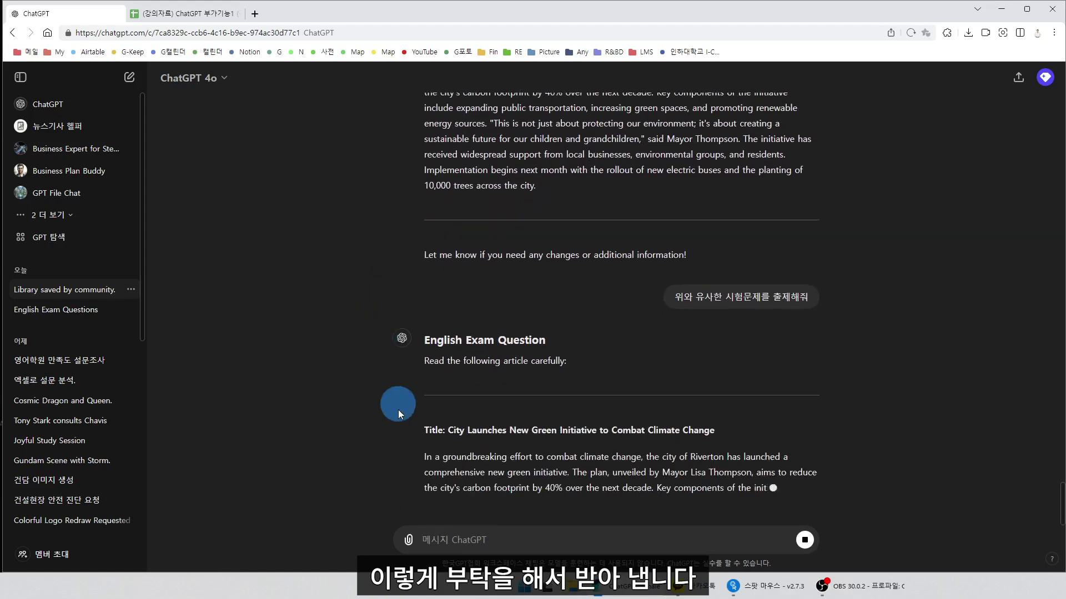
# - Examine the new exam question on the city's green initiative, going through its article, main-idea question and choices a to e
pyautogui.moveTo(435, 202); pyautogui.dragTo(718, 202)
pyautogui.click(427, 208)
pyautogui.moveTo(425, 203); pyautogui.dragTo(726, 340)
pyautogui.click(495, 384)
pyautogui.scroll(-5, 455, 278)
pyautogui.moveTo(424, 194); pyautogui.dragTo(624, 196)
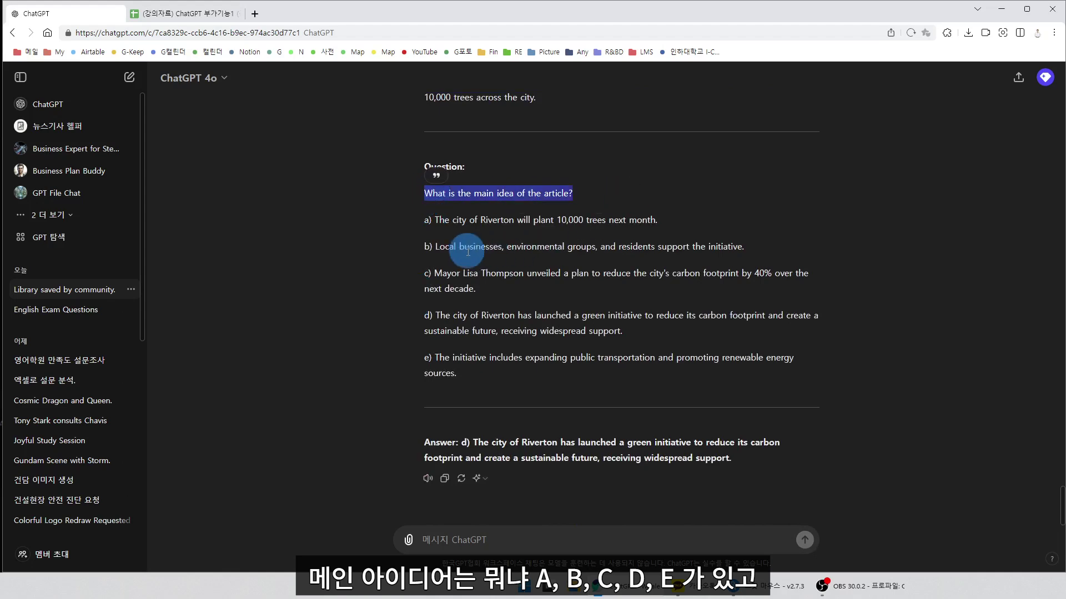
pyautogui.moveTo(432, 220); pyautogui.dragTo(763, 357)
pyautogui.click(506, 284)
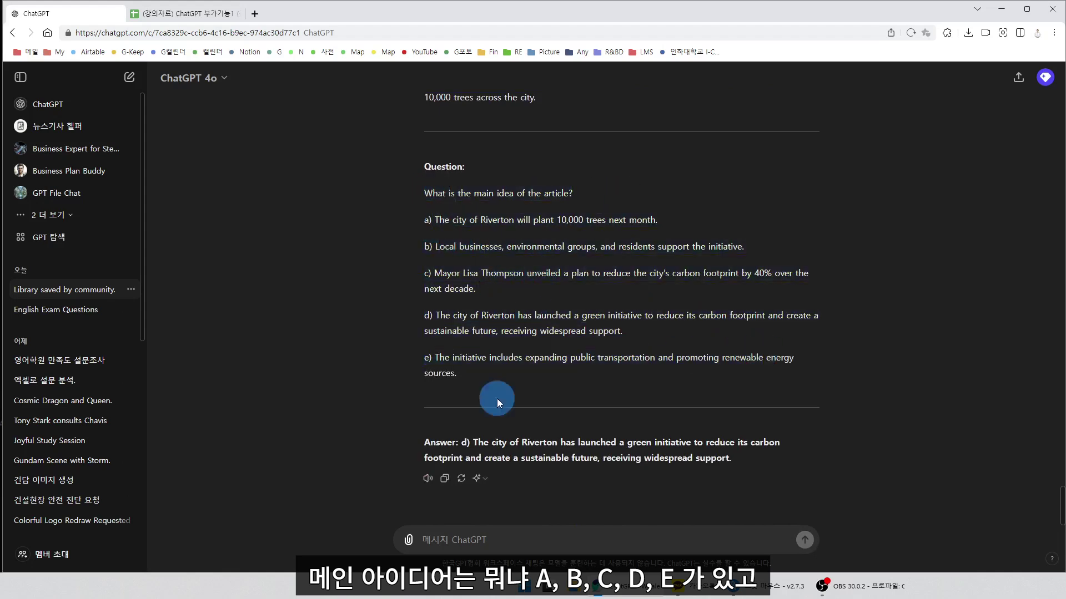
# - Check the answer given for the green initiative question and review it against the article and choices
pyautogui.moveTo(425, 443); pyautogui.dragTo(562, 444)
pyautogui.click(507, 444)
pyautogui.click(574, 445)
pyautogui.moveTo(627, 442); pyautogui.dragTo(418, 441)
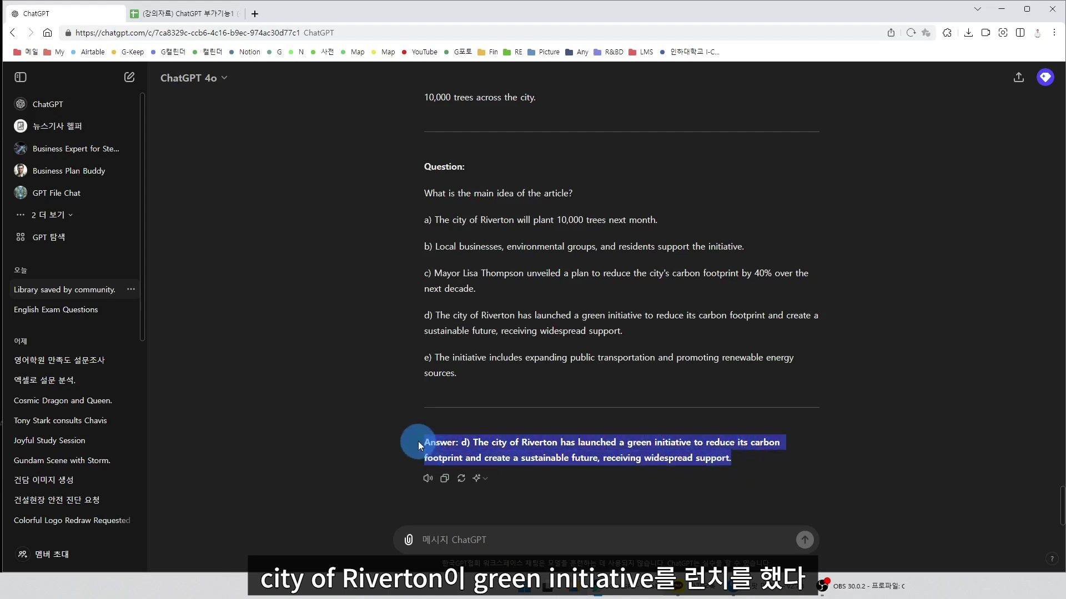
pyautogui.click(760, 458)
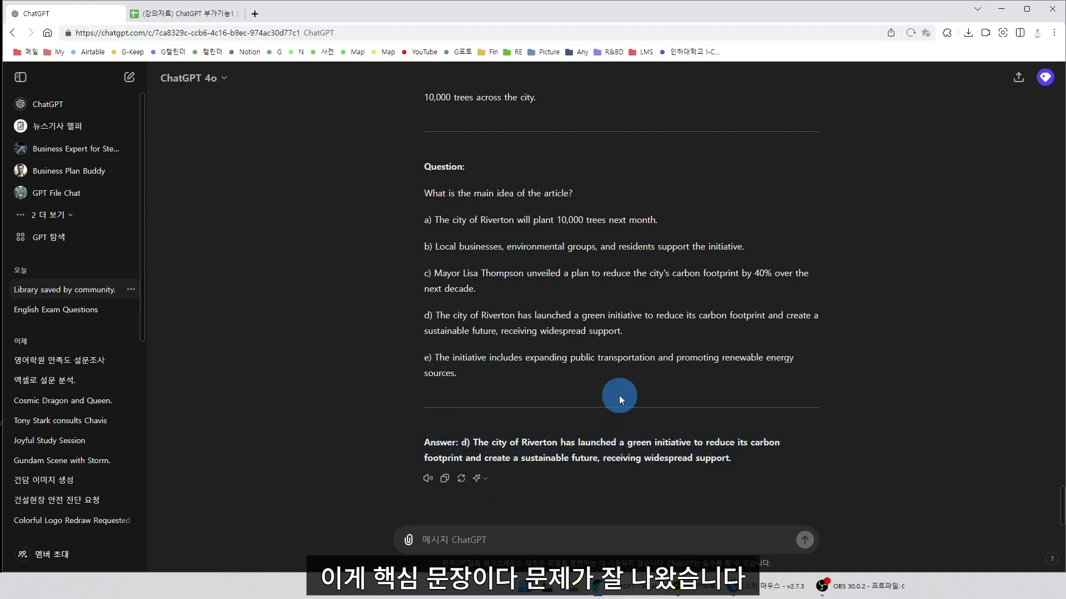
pyautogui.scroll(8, 614, 385)
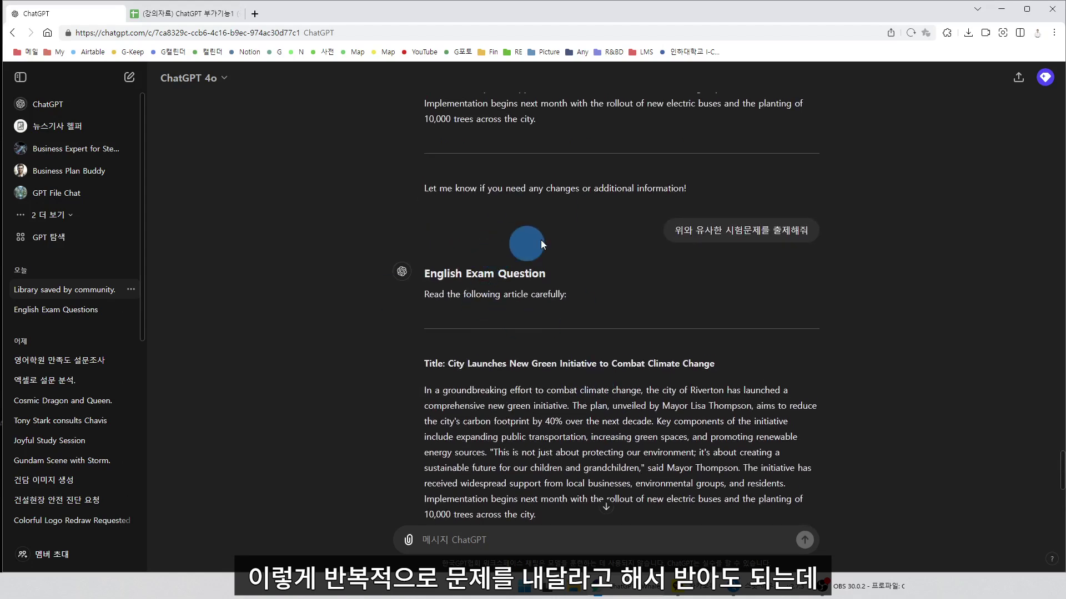
pyautogui.scroll(-8, 588, 377)
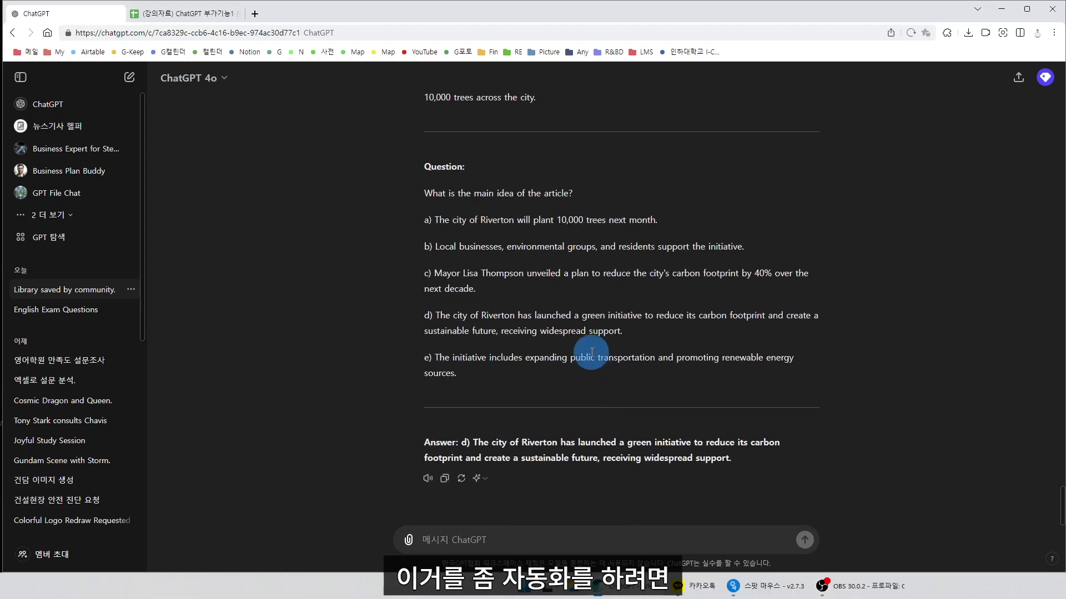
# - Switch to the Google Sheets spreadsheet and look up the commands of the GPT for Sheets and Docs add-on
pyautogui.click(229, 13)
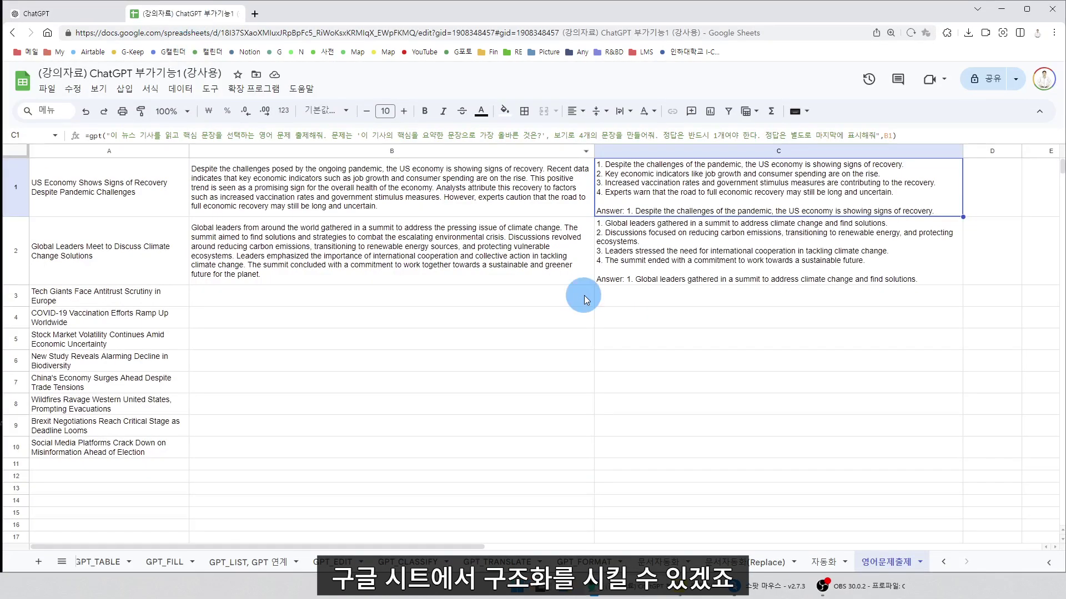
pyautogui.click(183, 201)
pyautogui.click(256, 89)
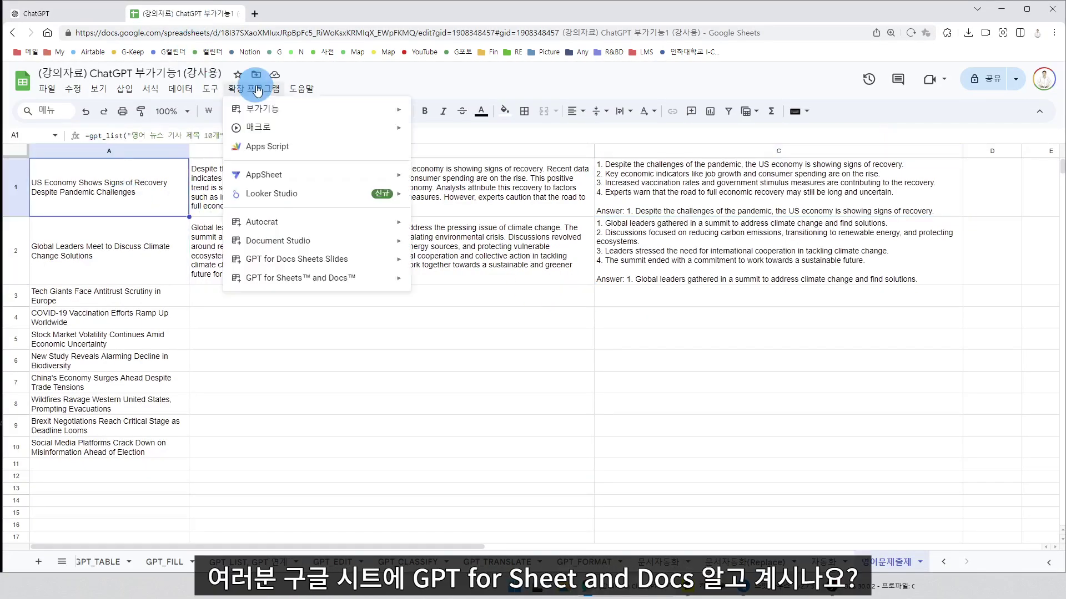
pyautogui.moveTo(333, 280)
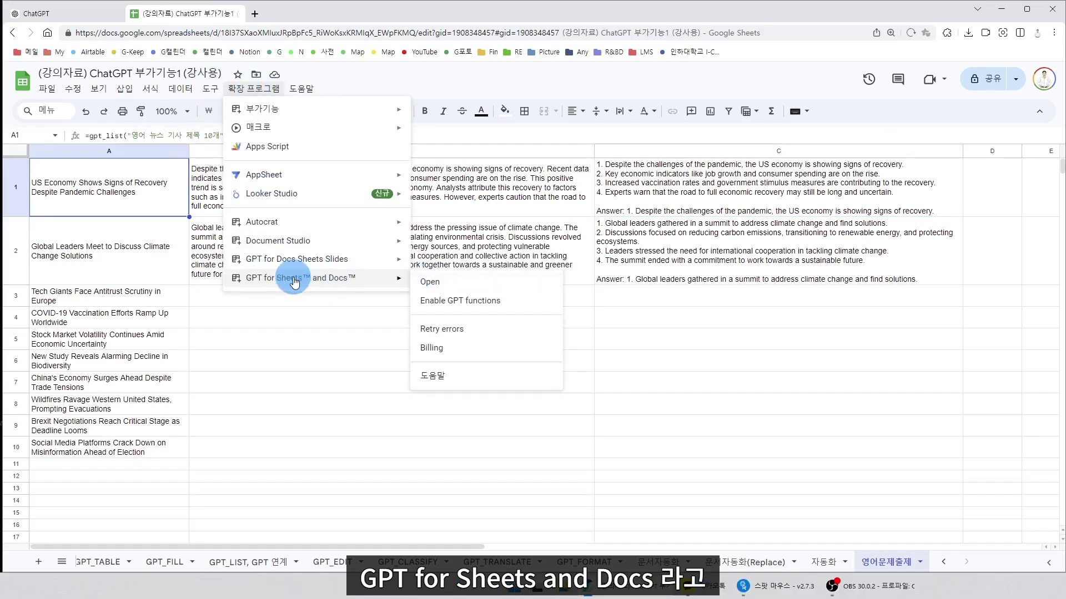
# - Open the add-on marketplace from the spreadsheet and search it for "GPT"
pyautogui.moveTo(361, 110)
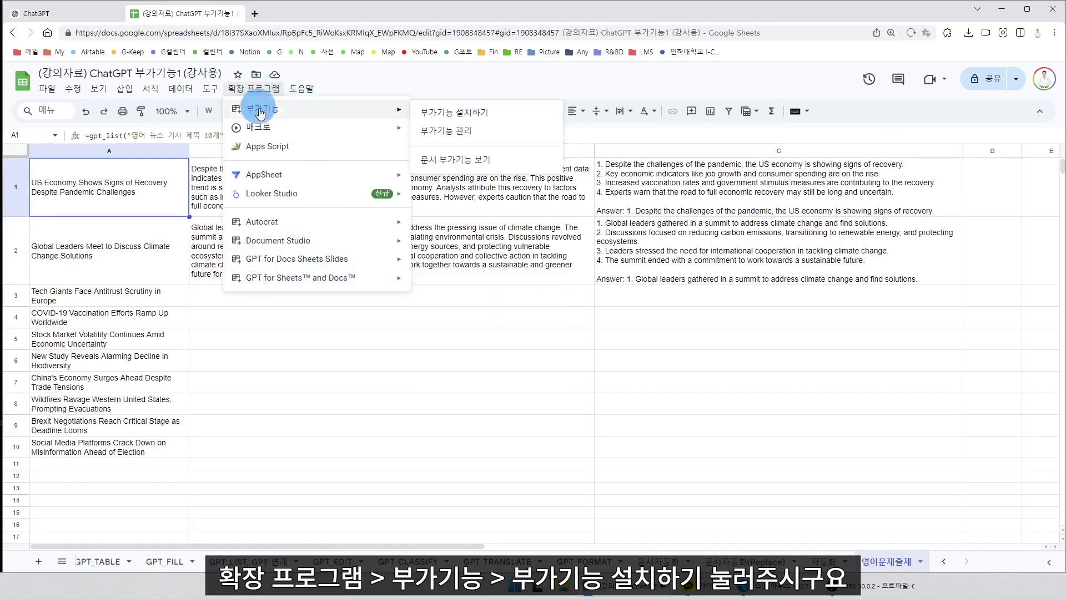
pyautogui.click(465, 111)
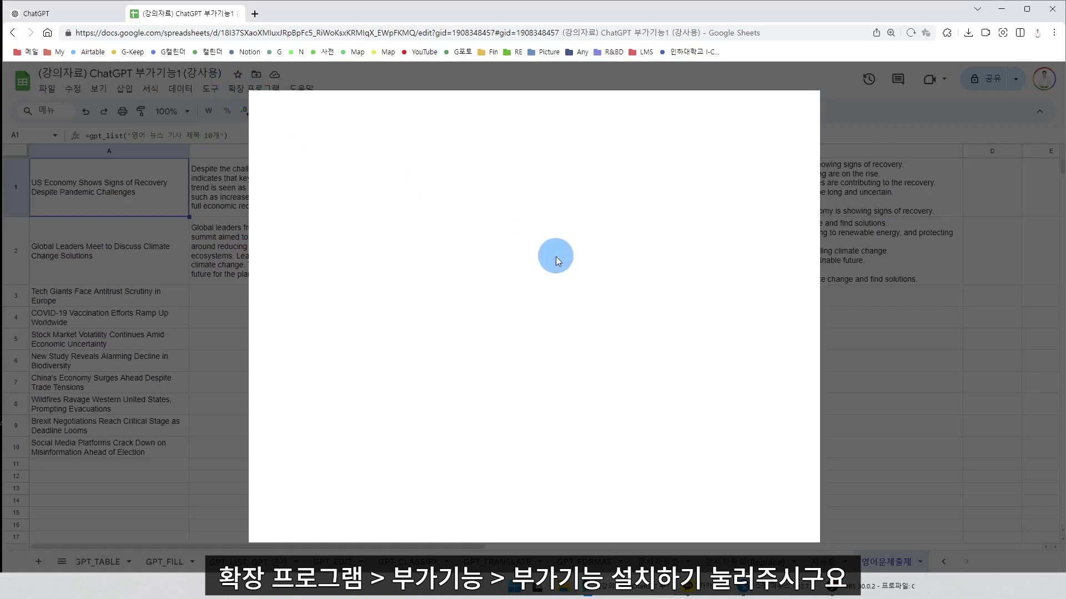
pyautogui.click(562, 108)
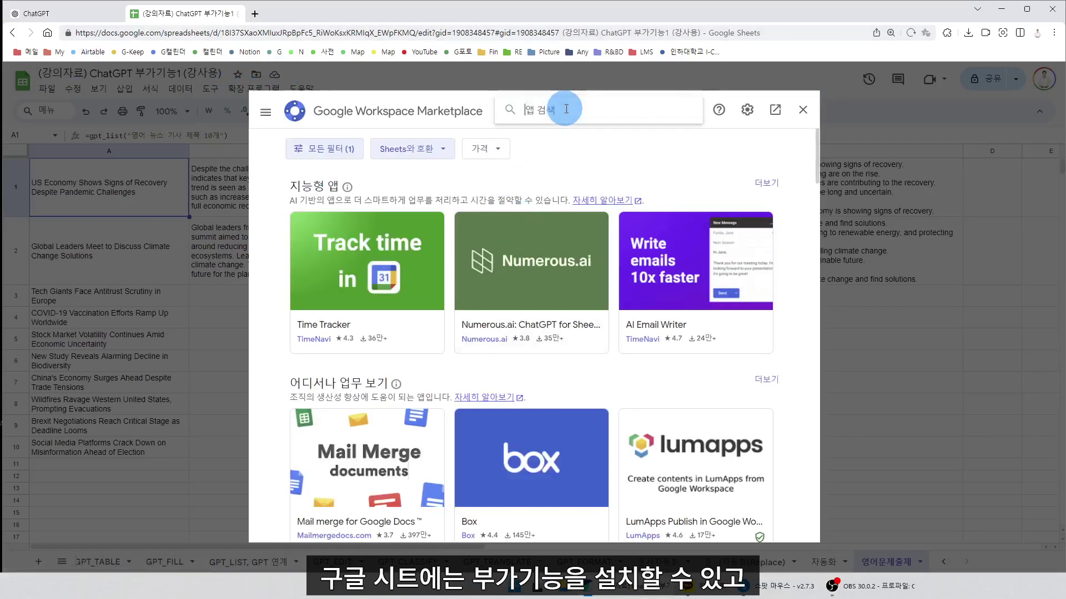
pyautogui.write('GPT')
pyautogui.press('Return')
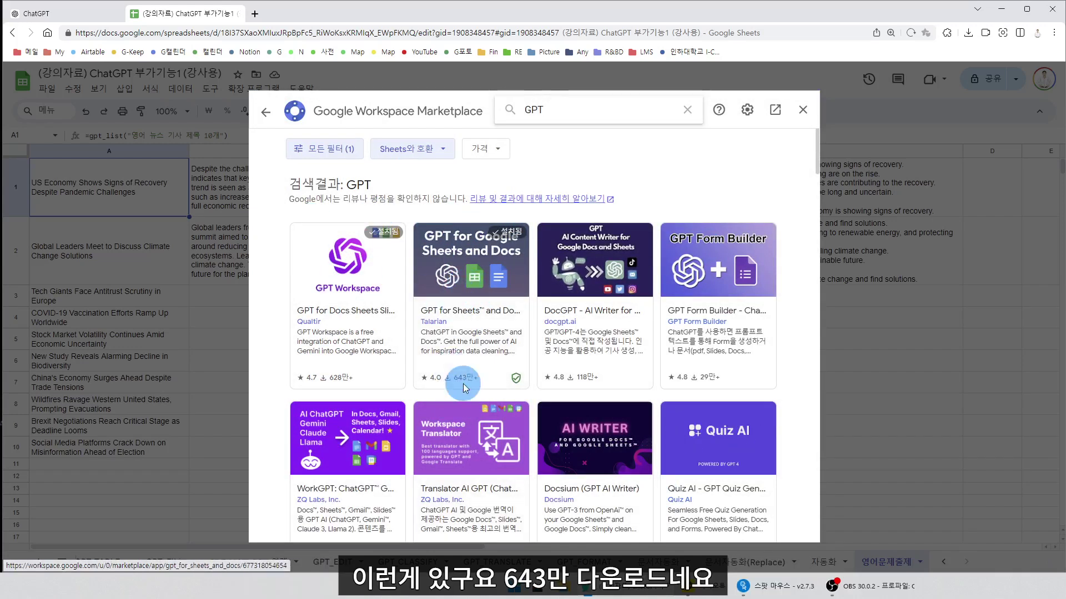
# - Look through the GPT add-ons in the marketplace results, comparing GPT for Sheets and Docs with the alternatives
pyautogui.scroll(-3, 479, 289)
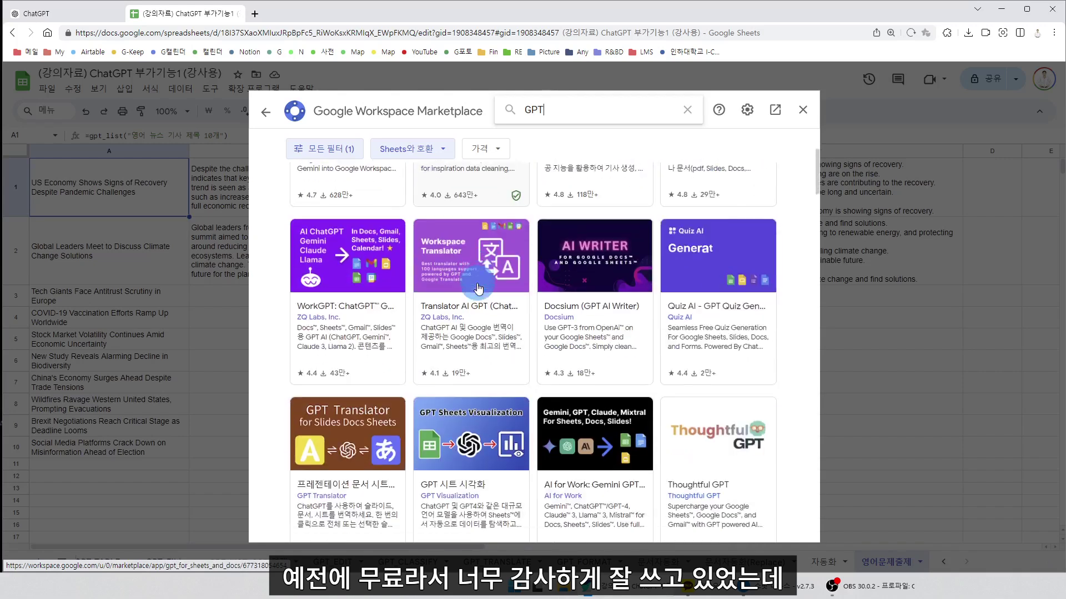
pyautogui.scroll(3, 470, 360)
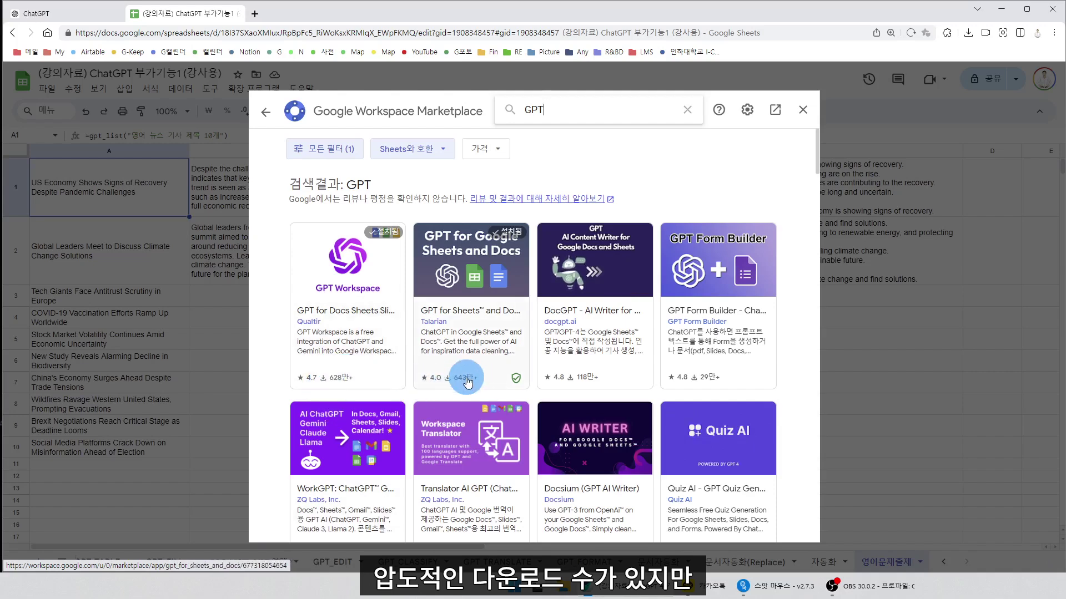
pyautogui.scroll(-2, 466, 272)
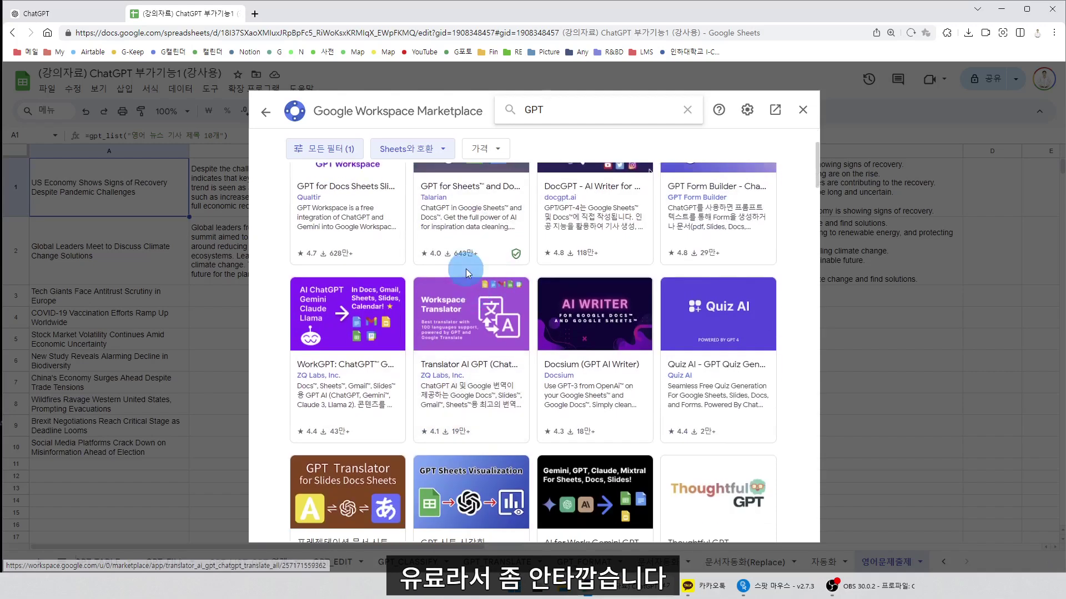
pyautogui.scroll(-3, 466, 268)
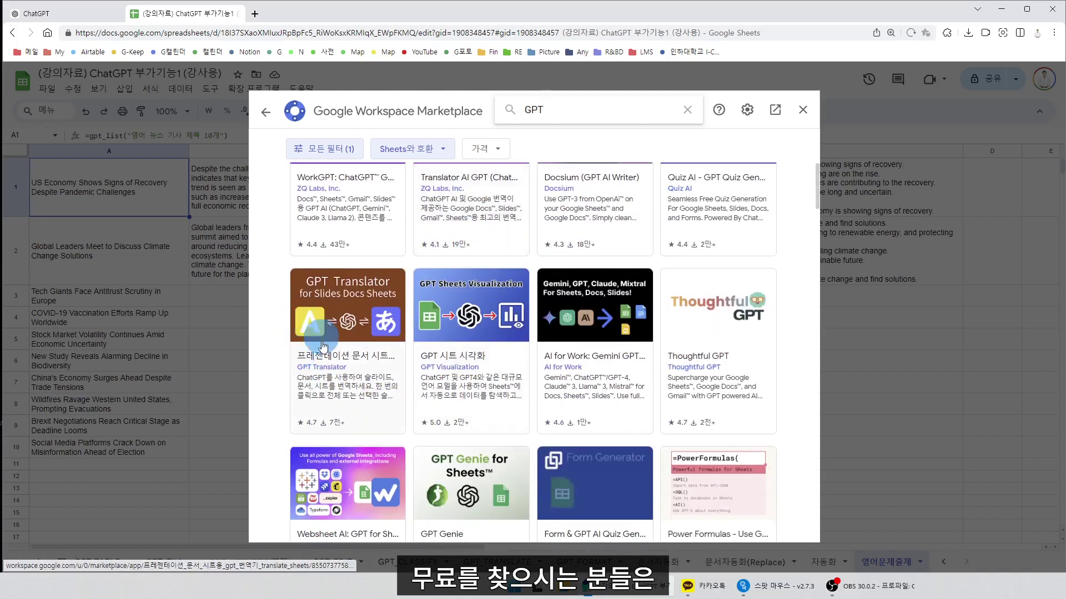
pyautogui.scroll(-2, 616, 366)
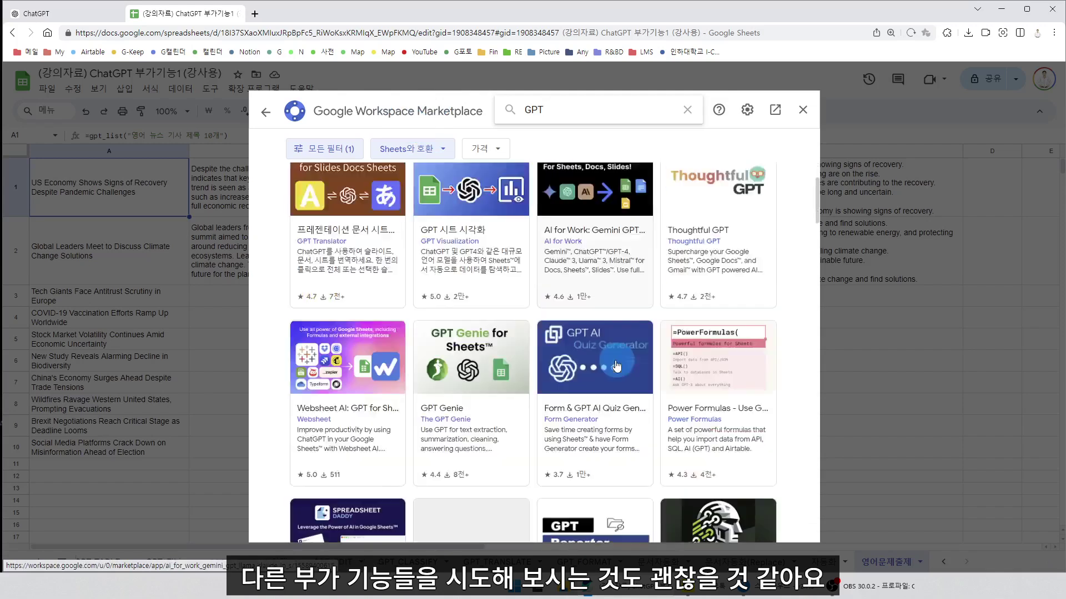
pyautogui.scroll(-1, 616, 366)
pyautogui.scroll(-4, 348, 391)
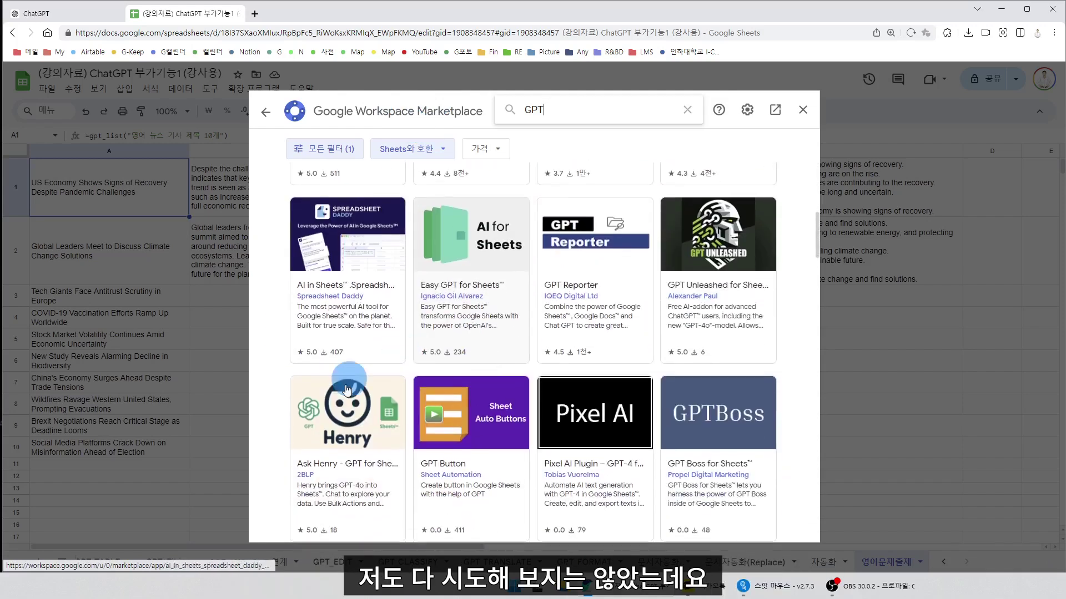
pyautogui.scroll(2, 663, 311)
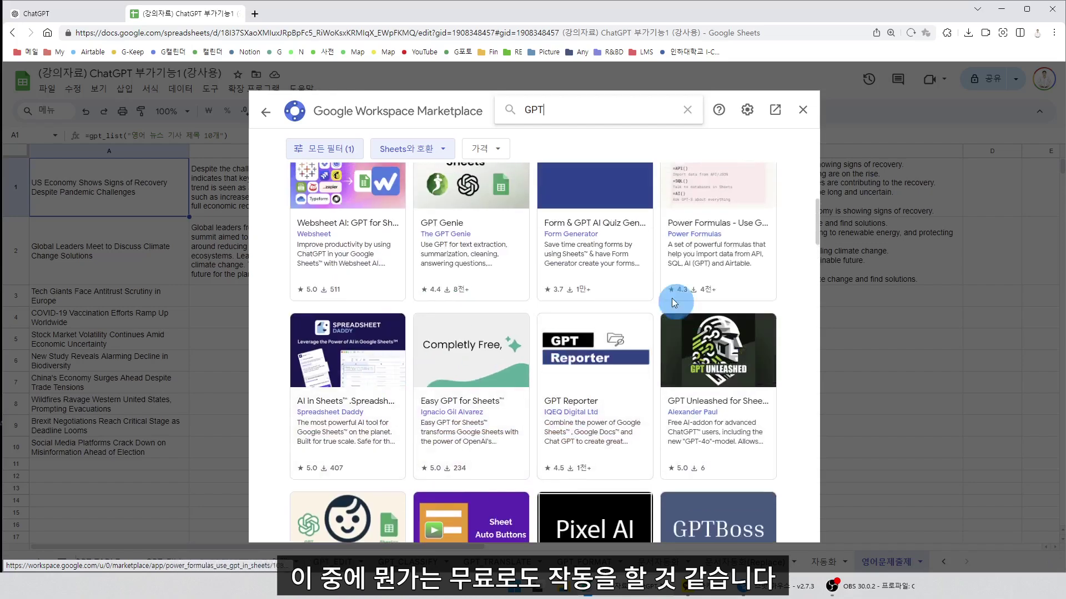
pyautogui.scroll(5, 611, 300)
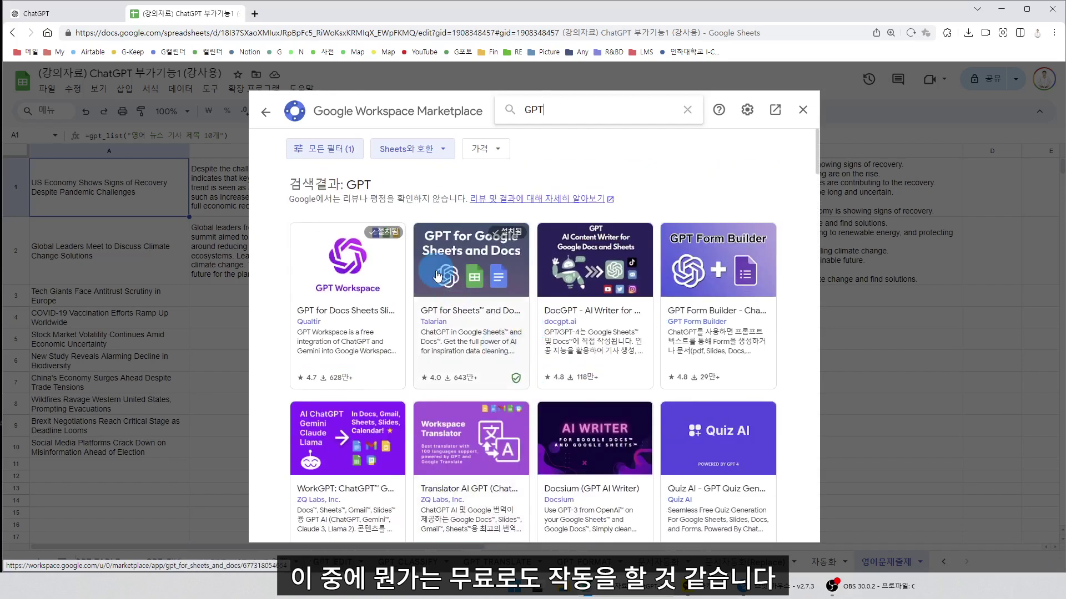
# - View the marketplace page and overview of GPT for Sheets and Docs, then close the marketplace
pyautogui.click(437, 276)
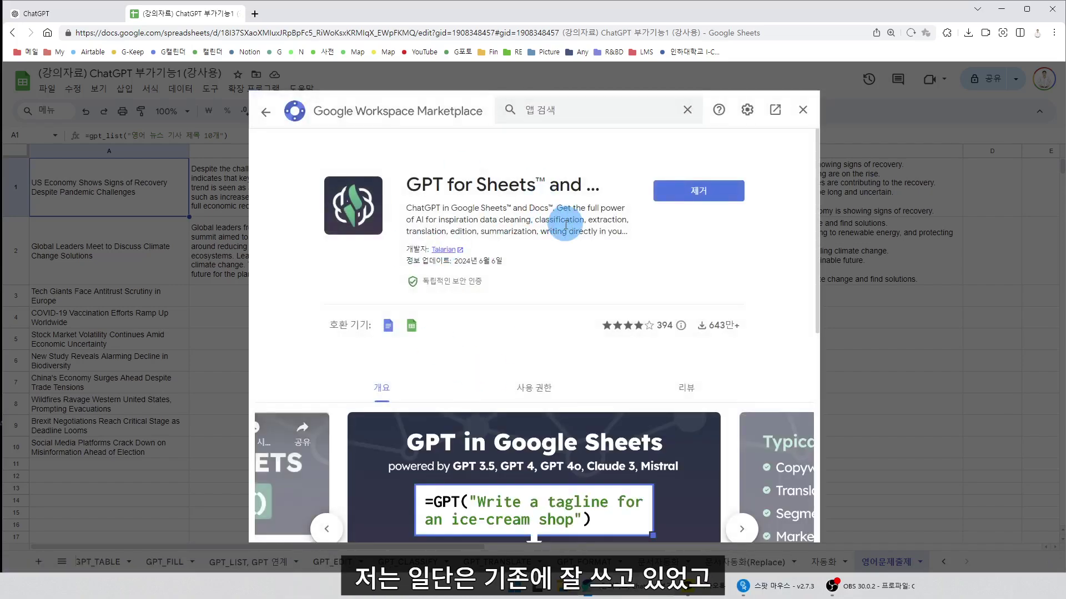
pyautogui.scroll(-3, 546, 274)
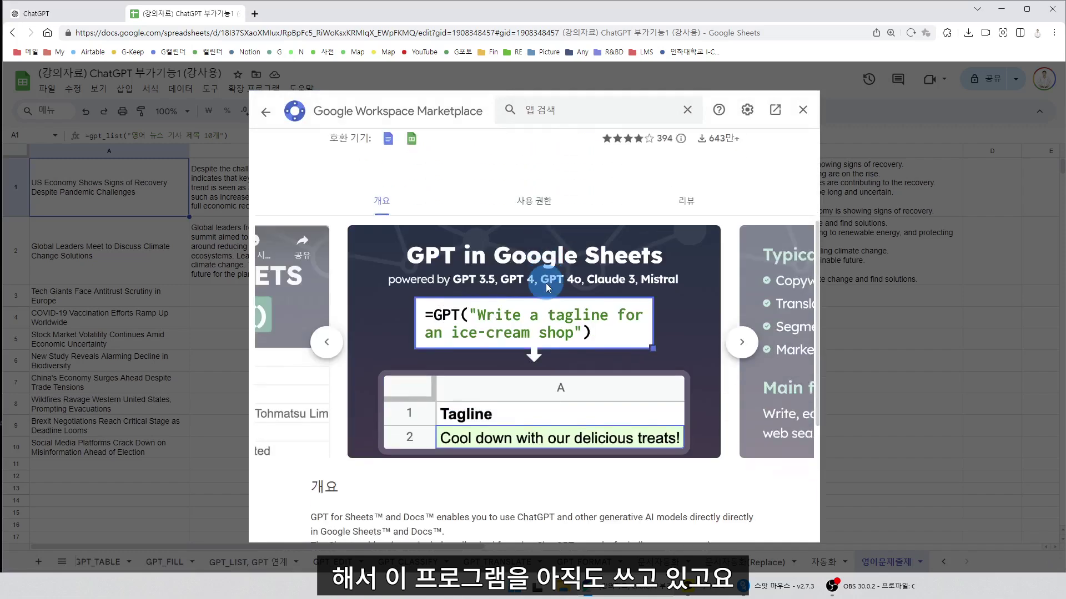
pyautogui.click(803, 111)
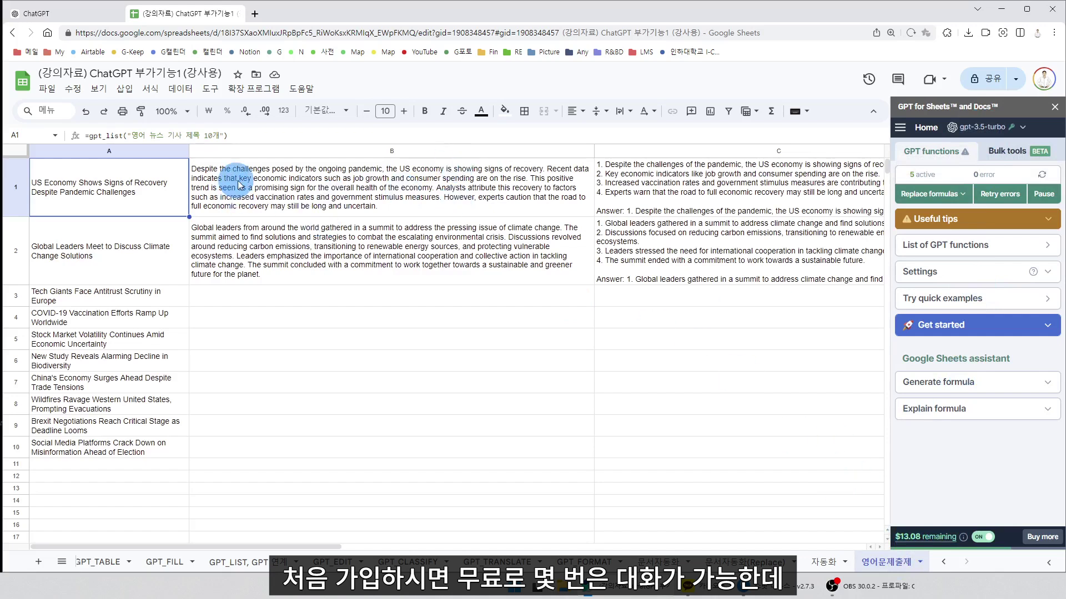
# - Examine the sheet's layout, the add-on balance, and the gpt_list formula in A1 that fills A1:A10 with news titles
pyautogui.click(627, 234)
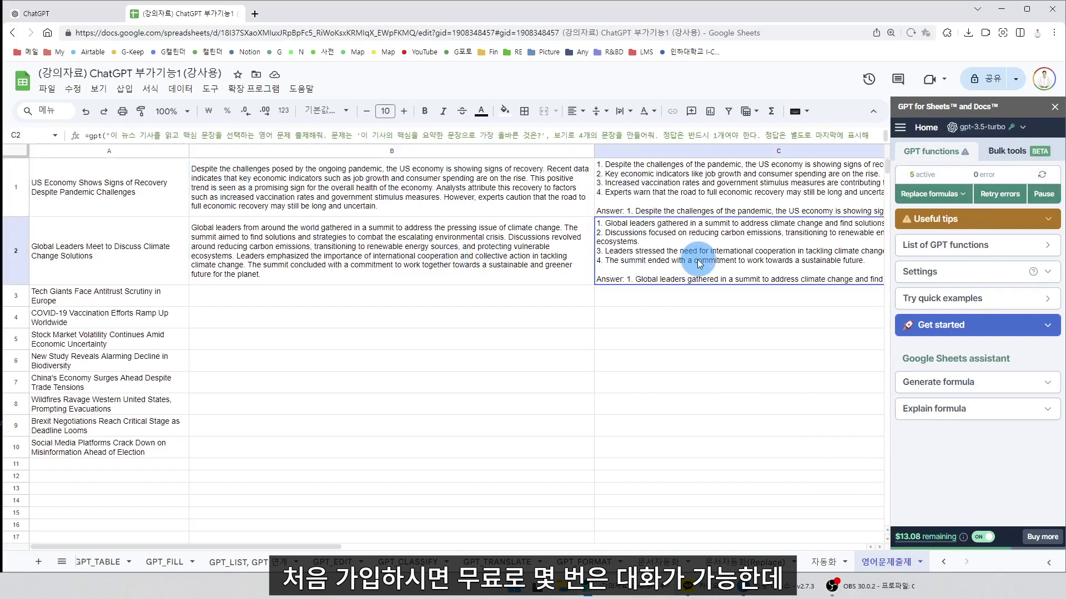
pyautogui.moveTo(922, 538)
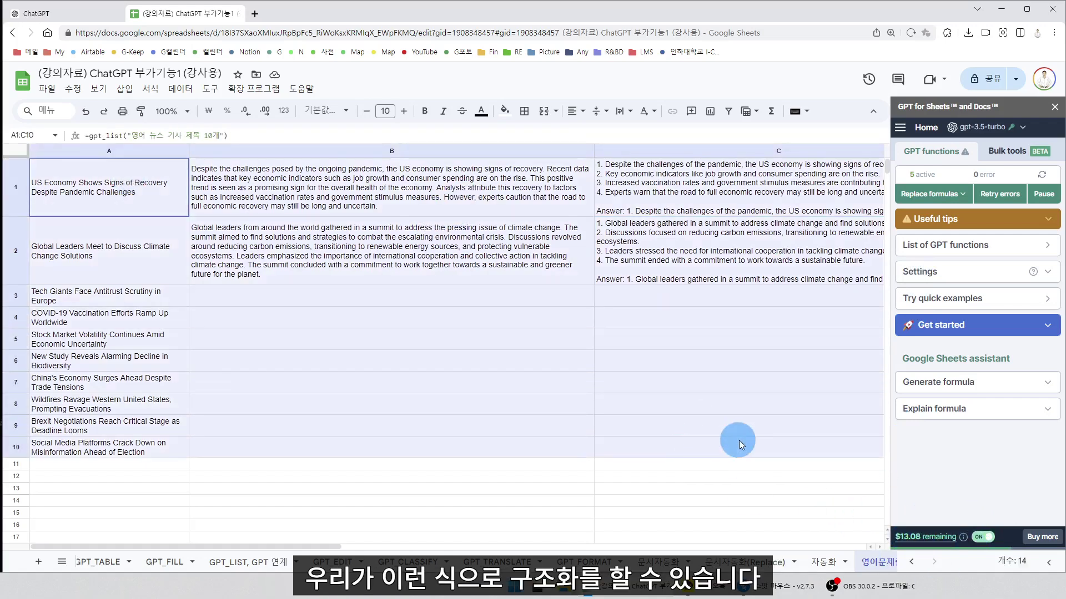
pyautogui.click(139, 206)
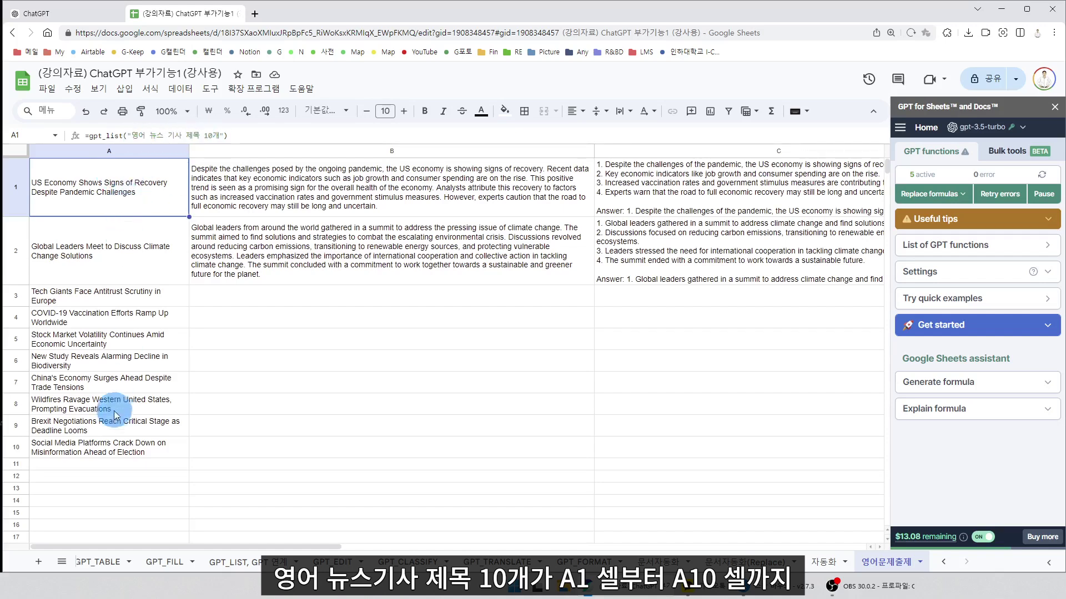
pyautogui.click(114, 449)
pyautogui.moveTo(106, 213); pyautogui.dragTo(101, 444)
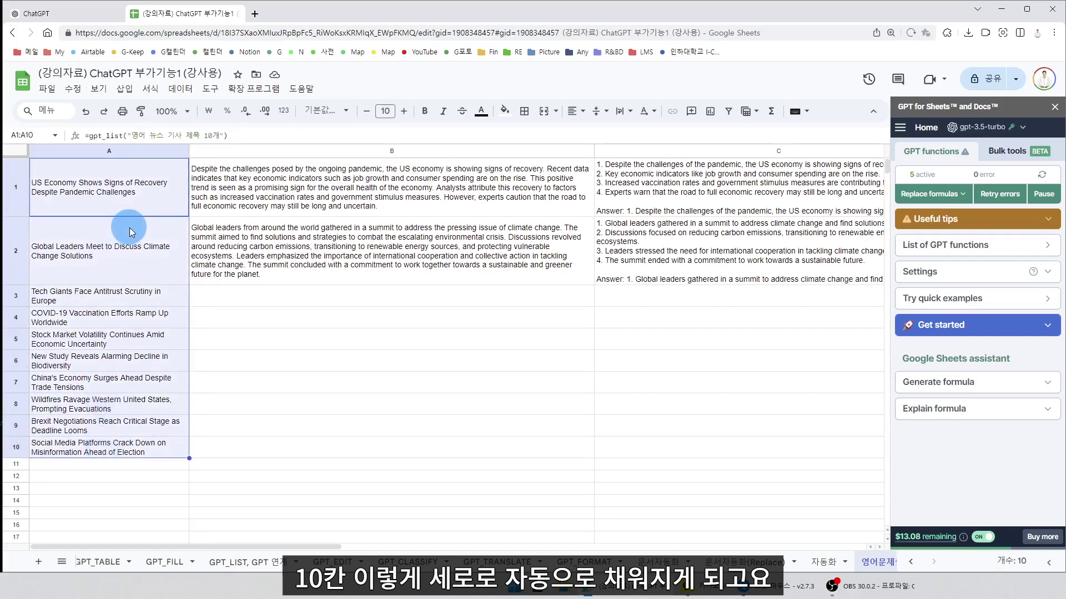
pyautogui.click(102, 191)
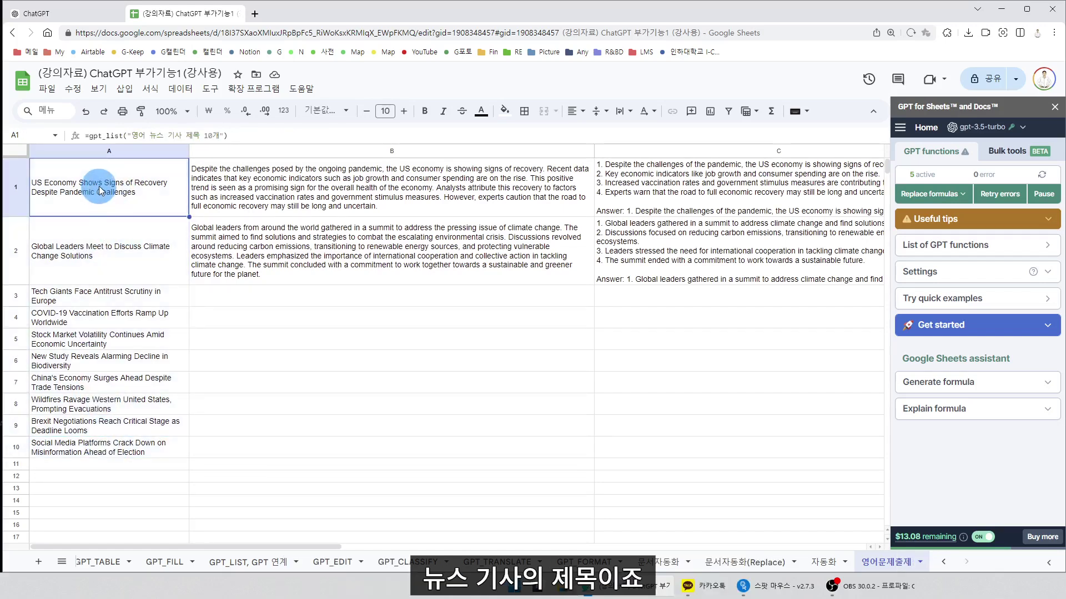
# - Examine the gpt formula in B1, its prompt for a five-line article and its reference to the title in A1
pyautogui.click(310, 204)
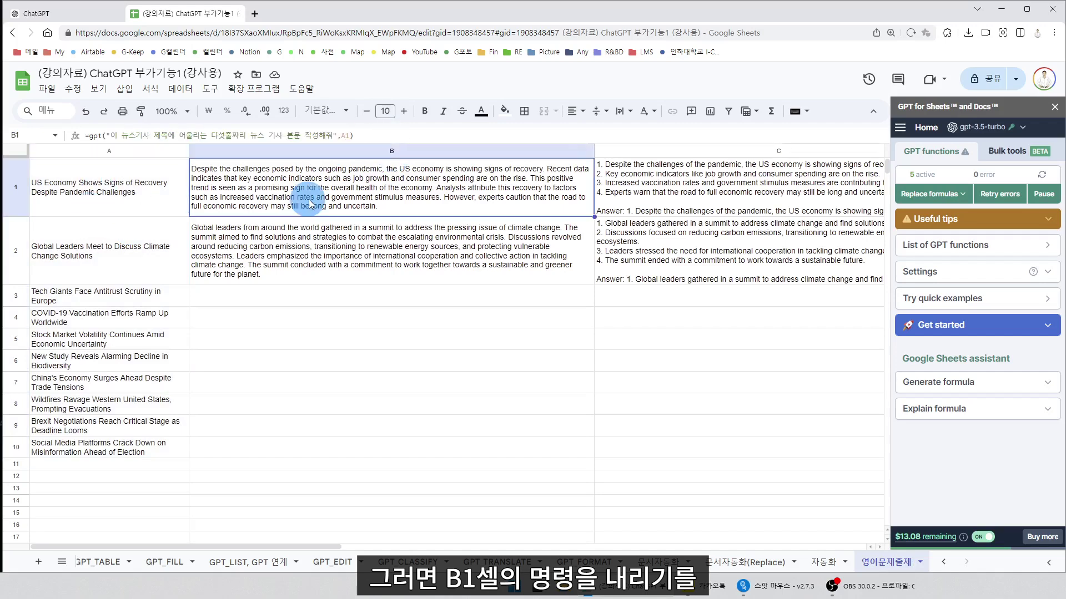
pyautogui.moveTo(109, 136); pyautogui.dragTo(333, 136)
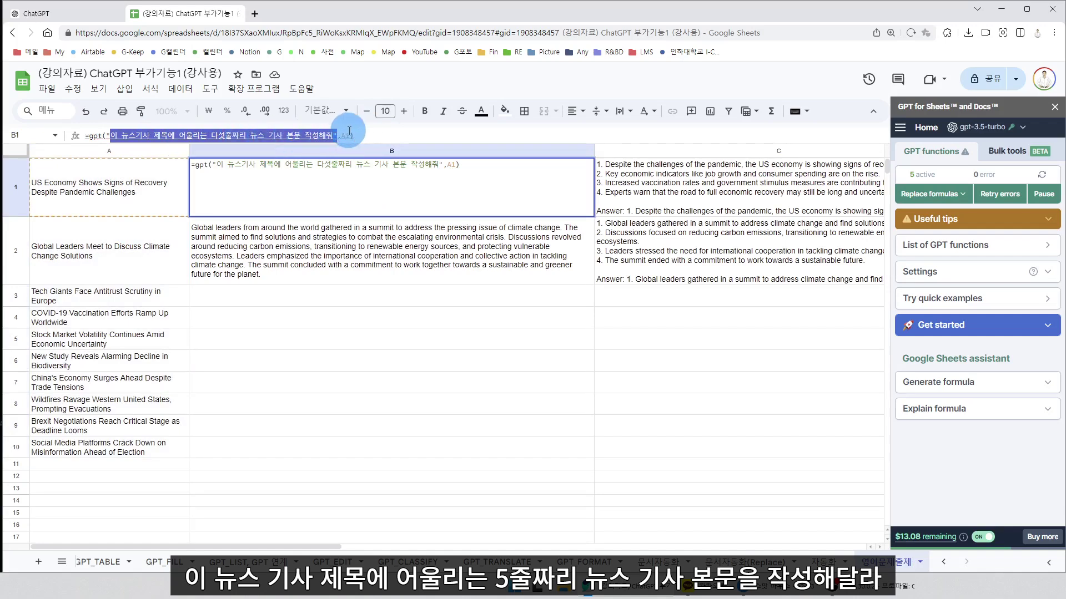
pyautogui.click(341, 135)
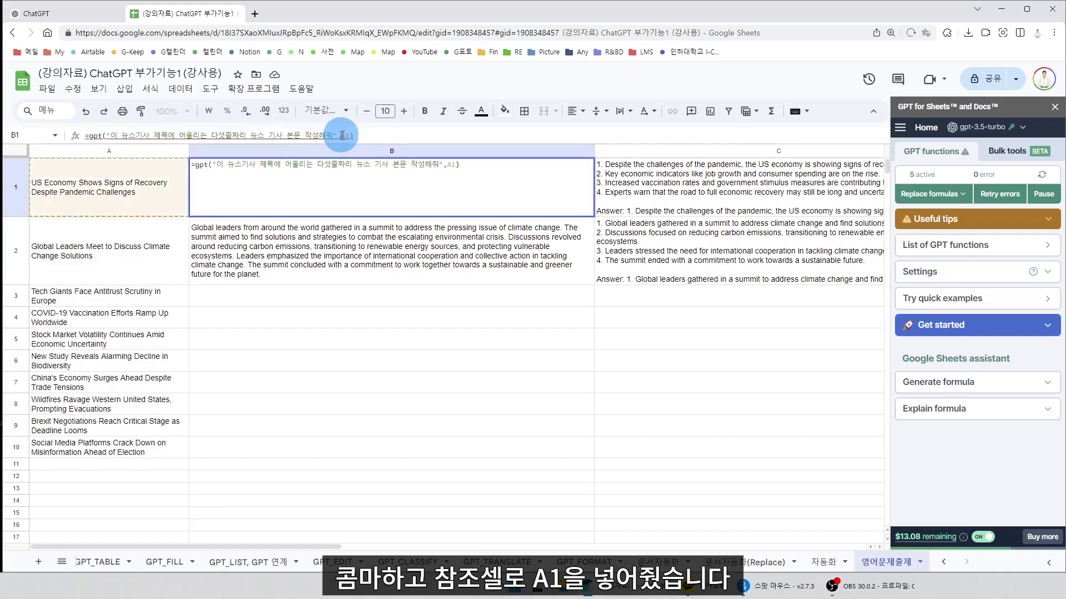
pyautogui.press('Return')
pyautogui.click(139, 193)
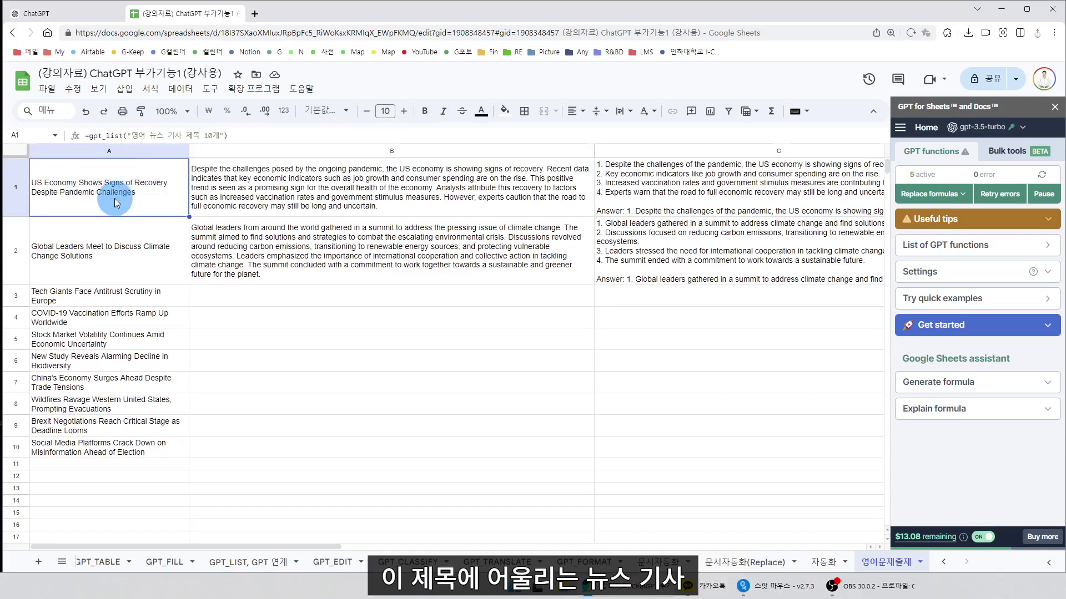
pyautogui.click(414, 205)
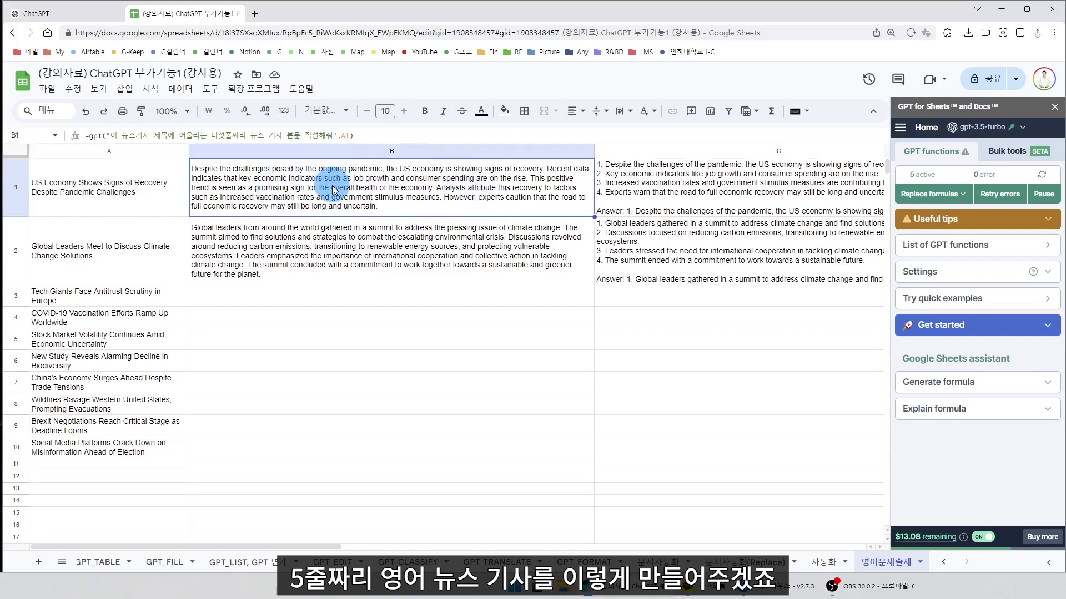
# - Close the add-on sidebar and examine C1's gpt formula: its question wording, four-option and separate-answer instructions, and reference to B1
pyautogui.click(1055, 107)
pyautogui.click(738, 205)
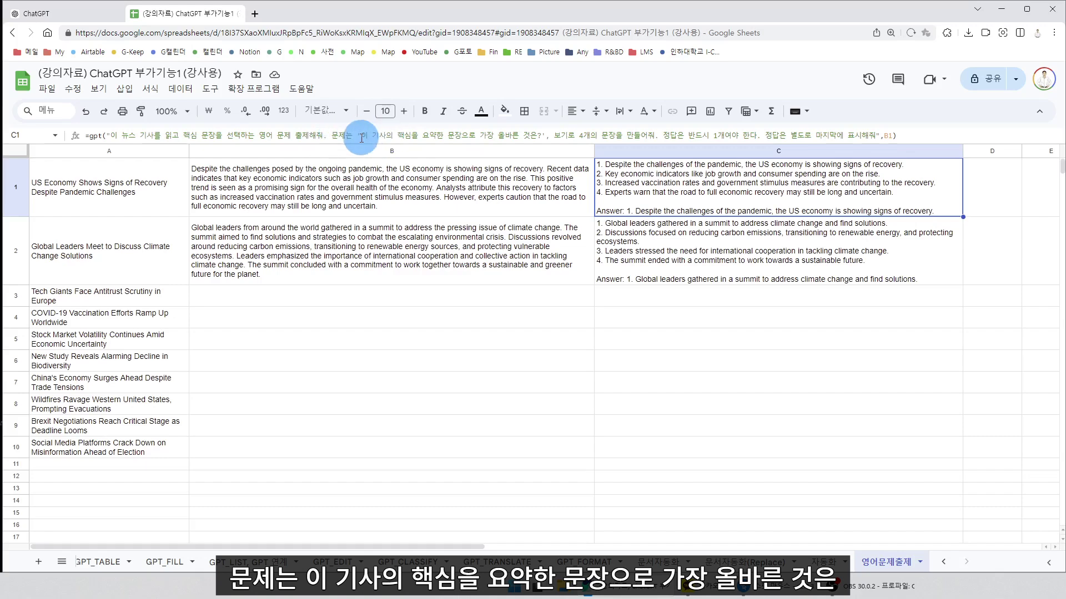
pyautogui.moveTo(362, 135)
pyautogui.mouseDown()
pyautogui.moveTo(548, 133)
pyautogui.moveTo(356, 138)
pyautogui.mouseUp()
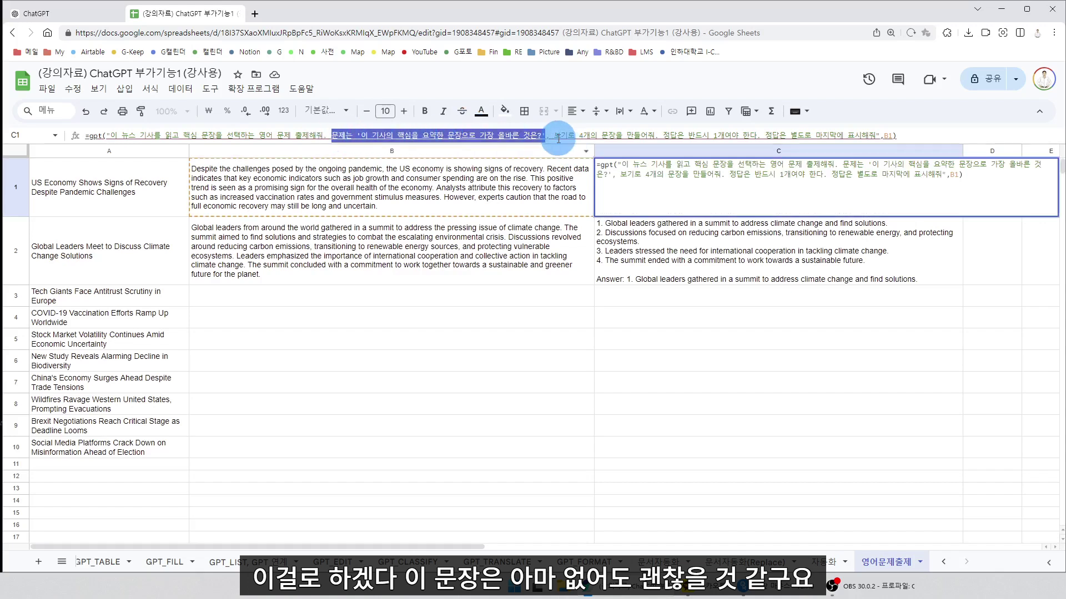
pyautogui.moveTo(553, 135); pyautogui.dragTo(888, 134)
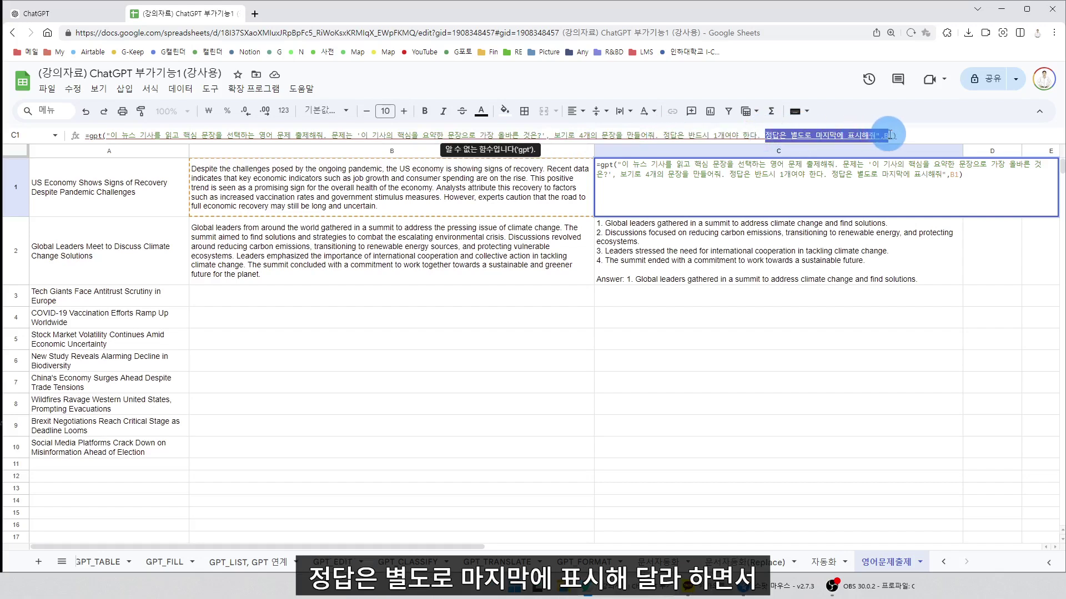
pyautogui.click(879, 138)
pyautogui.doubleClick(886, 135)
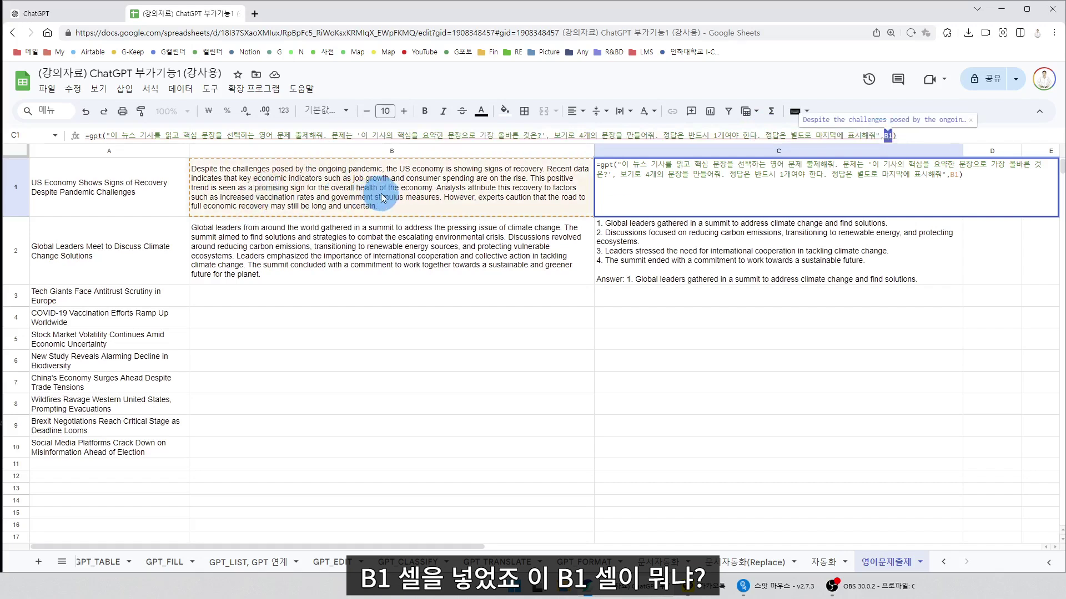
pyautogui.moveTo(110, 135); pyautogui.dragTo(322, 136)
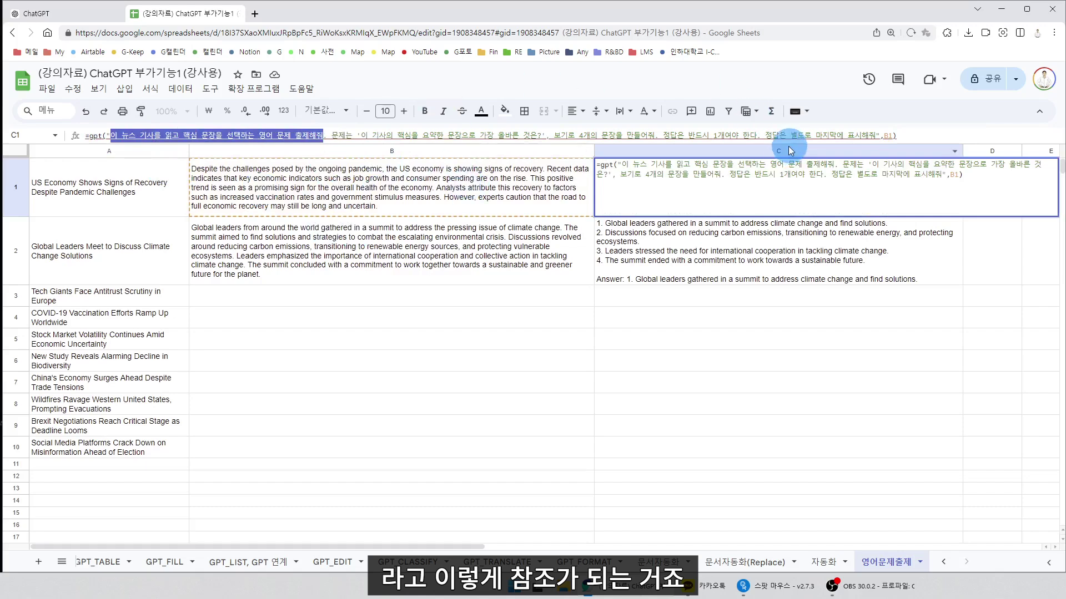
pyautogui.press('Escape')
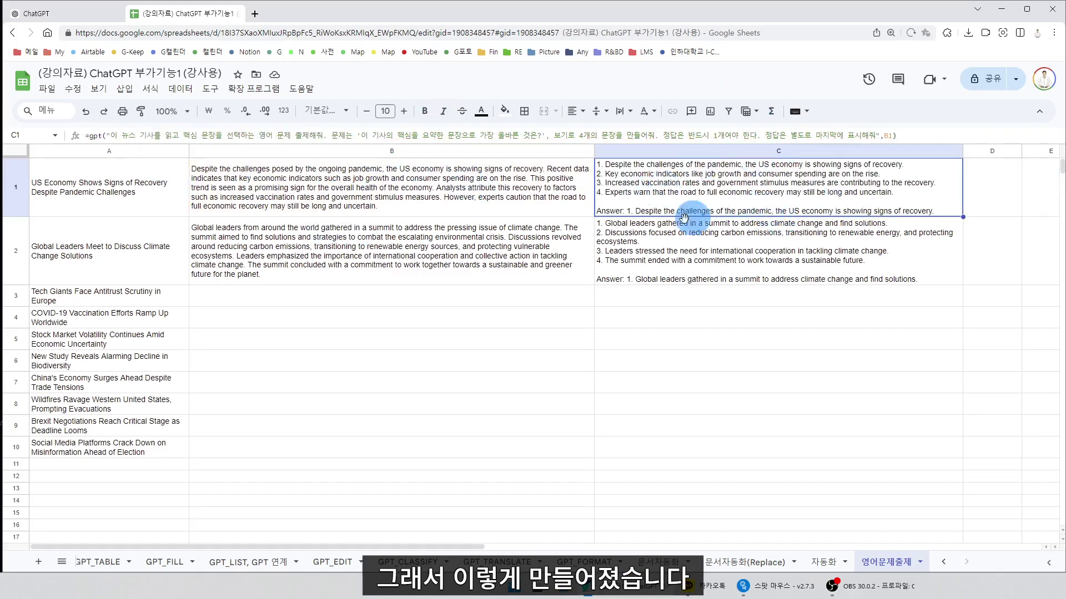
# - Compare the article in B1 with the answer options and correct answer generated in C1
pyautogui.click(283, 193)
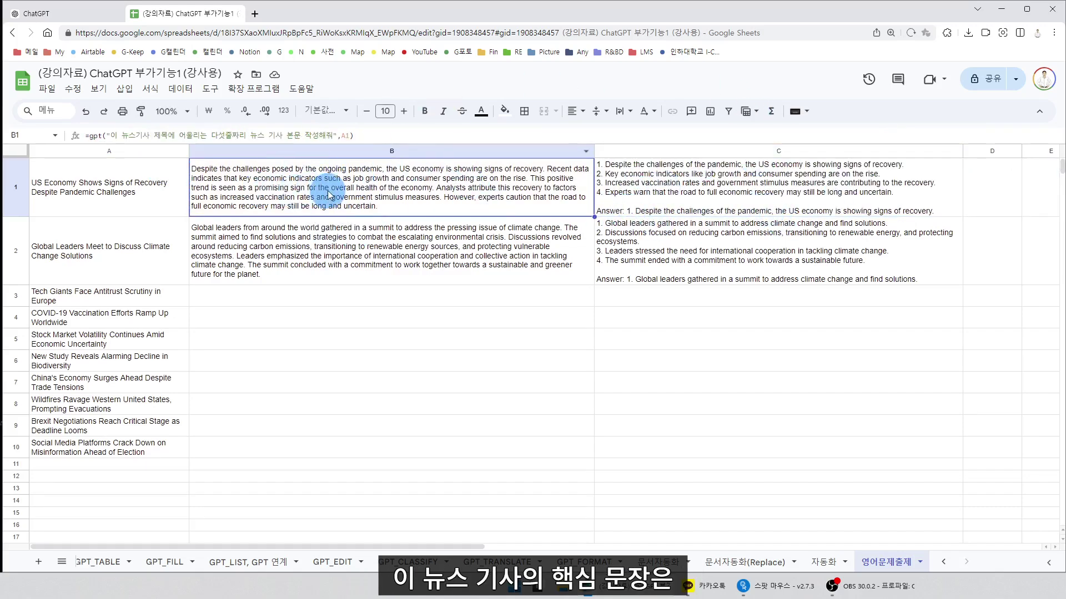
pyautogui.click(638, 212)
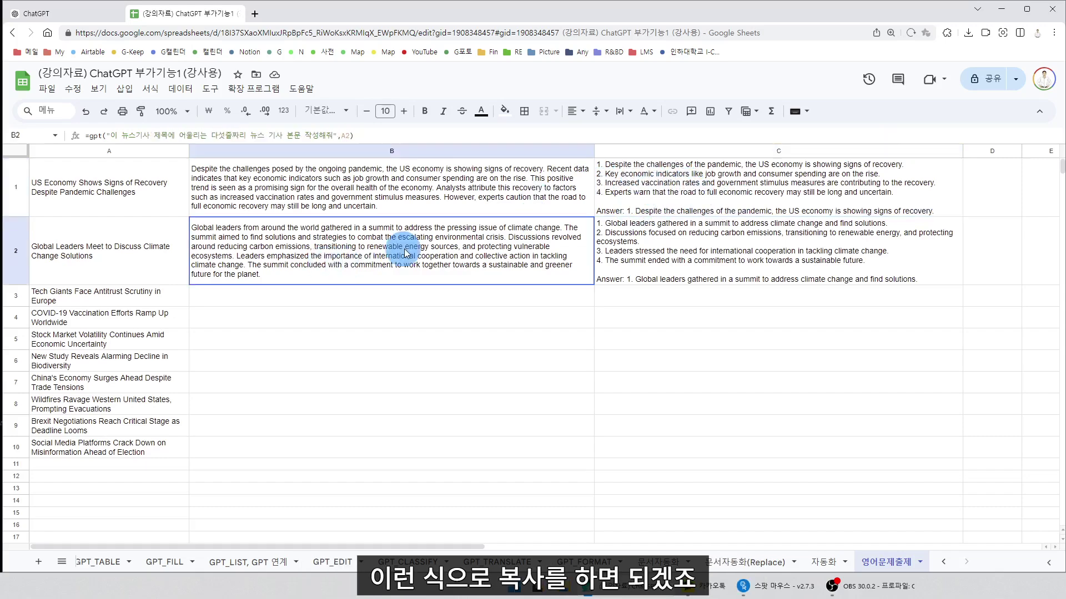
pyautogui.click(504, 190)
pyautogui.click(654, 195)
pyautogui.click(473, 193)
pyautogui.click(666, 202)
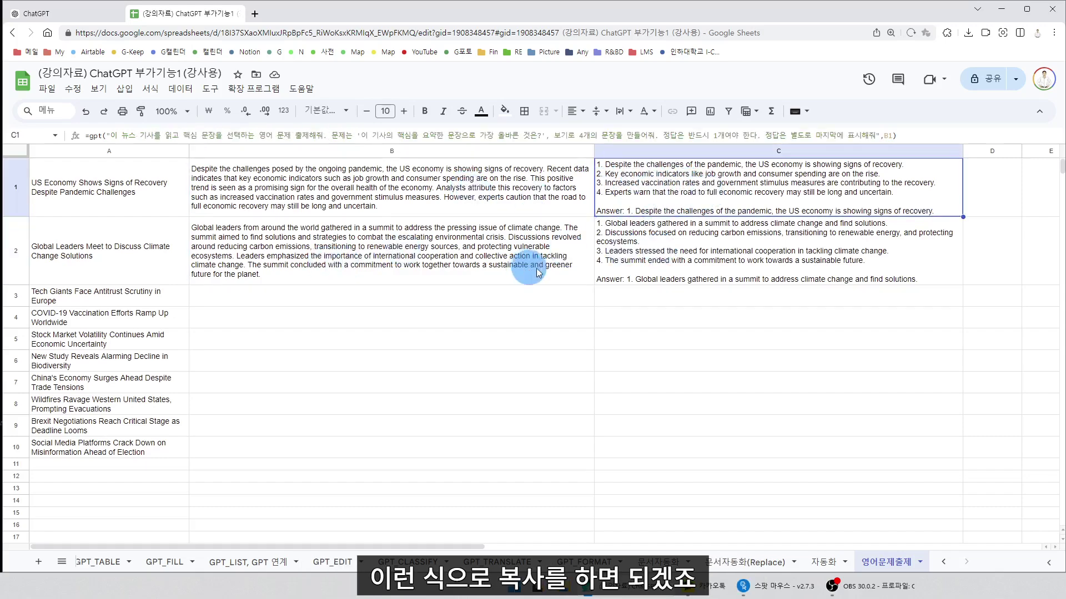
# - Copy the article and question gpt formulas down columns B and C to fill B2:C10
pyautogui.moveTo(527, 265); pyautogui.dragTo(666, 256)
pyautogui.click(86, 112)
pyautogui.hotkey('ctrl', 'c')
pyautogui.moveTo(548, 226); pyautogui.dragTo(665, 402)
pyautogui.hotkey('ctrl', 'v')
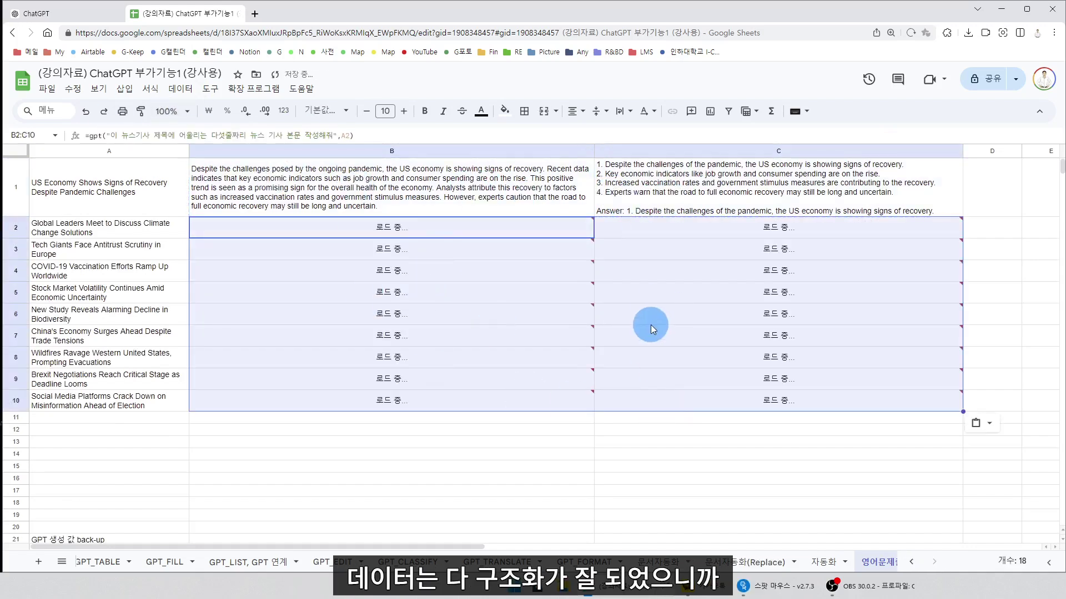
# - Check row 2, following the title in A2 to its article in B2 and its question in C2
pyautogui.click(413, 223)
pyautogui.click(72, 225)
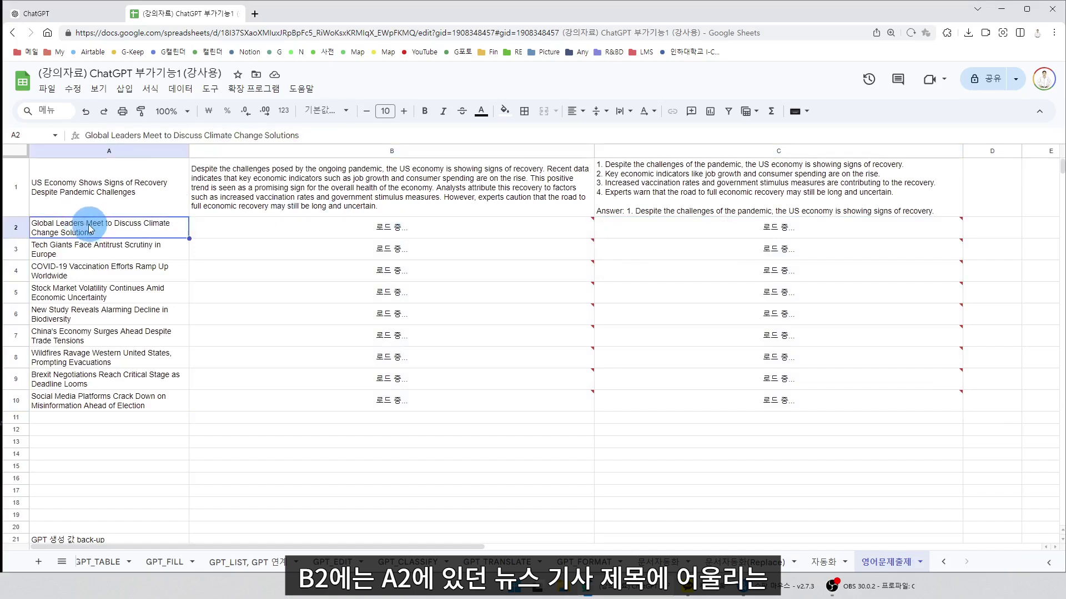
pyautogui.click(412, 258)
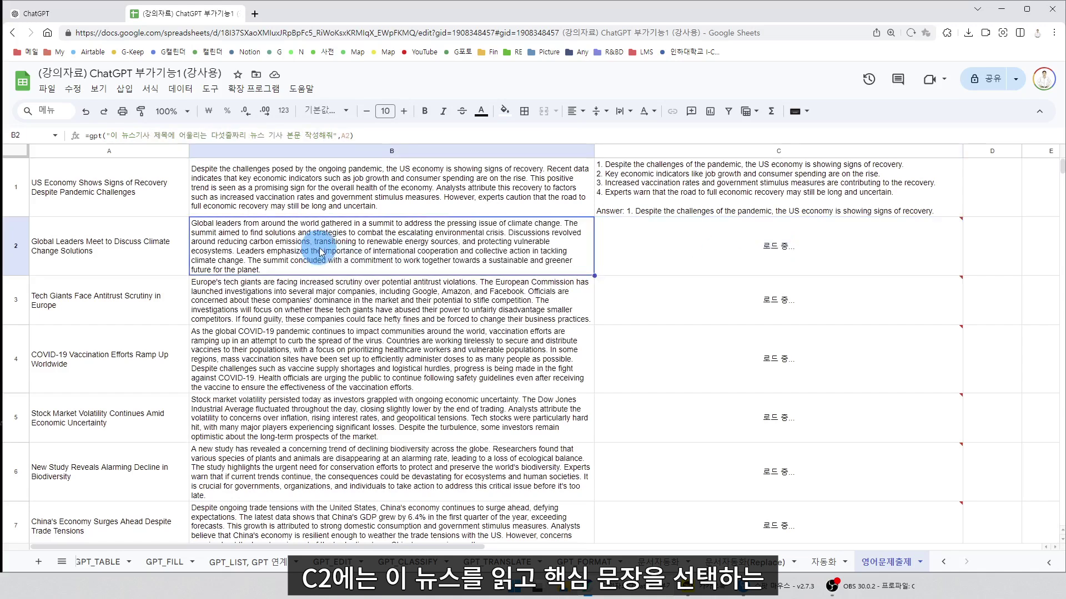
pyautogui.click(788, 258)
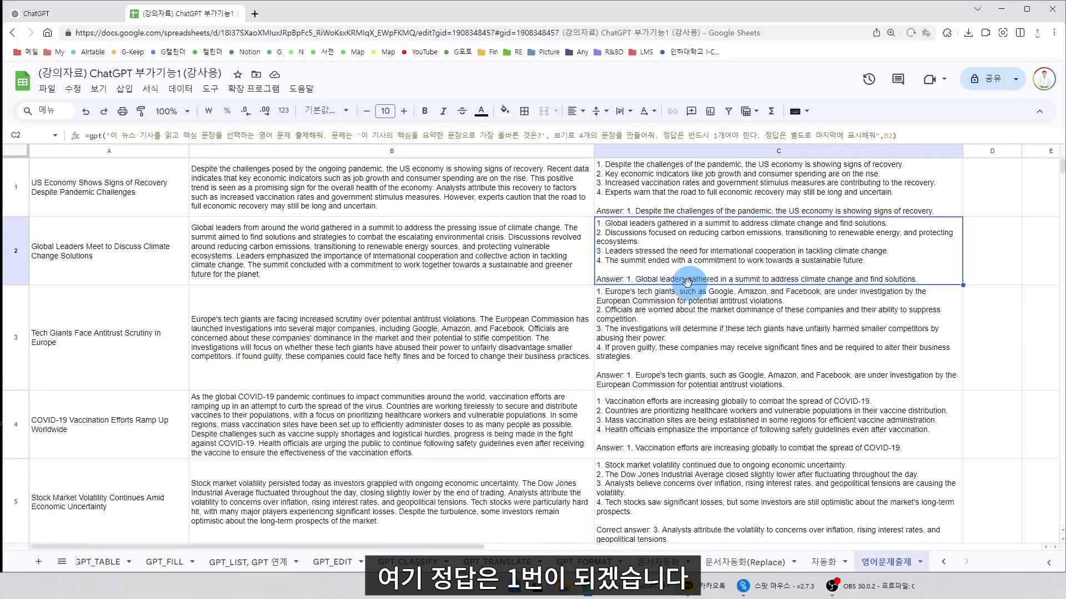
# - Review the generated questions and their answers in column C down to row 10, and select the whole range A1:C10
pyautogui.scroll(-2, 628, 500)
pyautogui.click(695, 465)
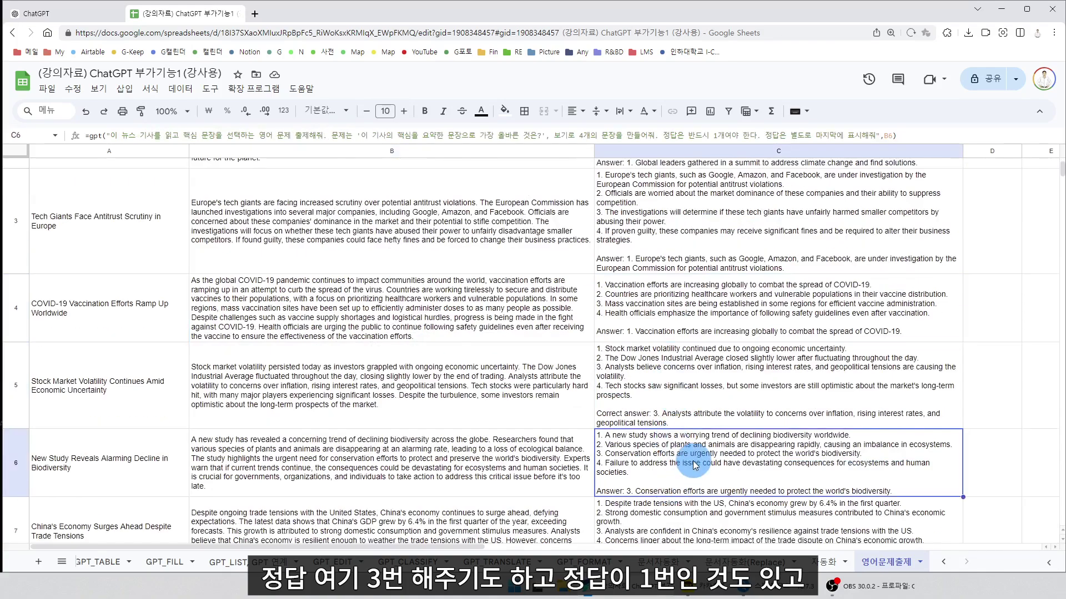
pyautogui.scroll(-3, 695, 465)
pyautogui.click(673, 431)
pyautogui.scroll(-2, 673, 430)
pyautogui.click(661, 422)
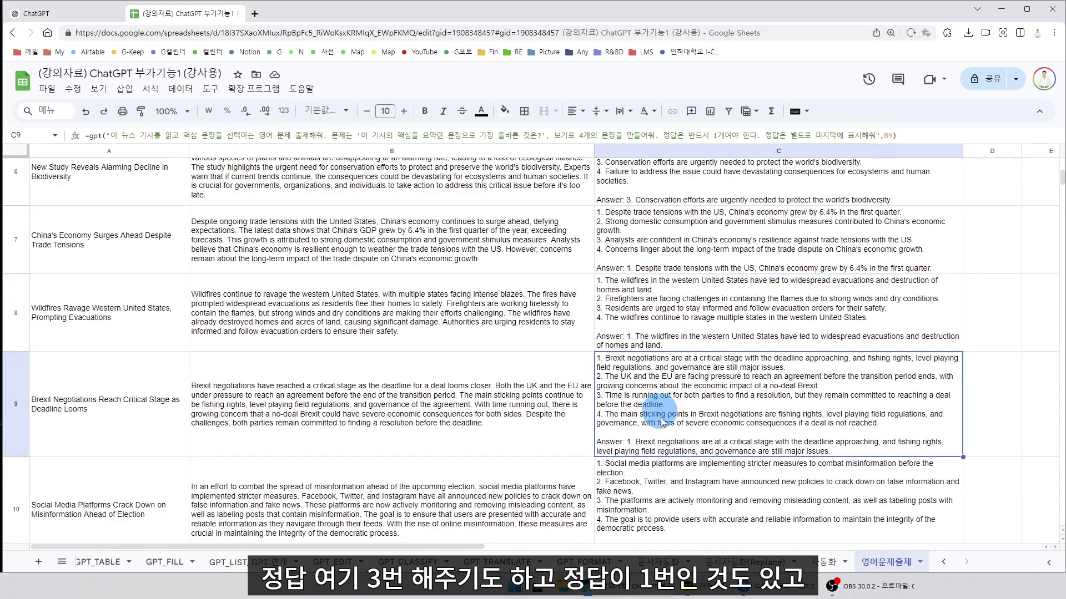
pyautogui.click(669, 491)
pyautogui.scroll(-2, 667, 474)
pyautogui.click(634, 394)
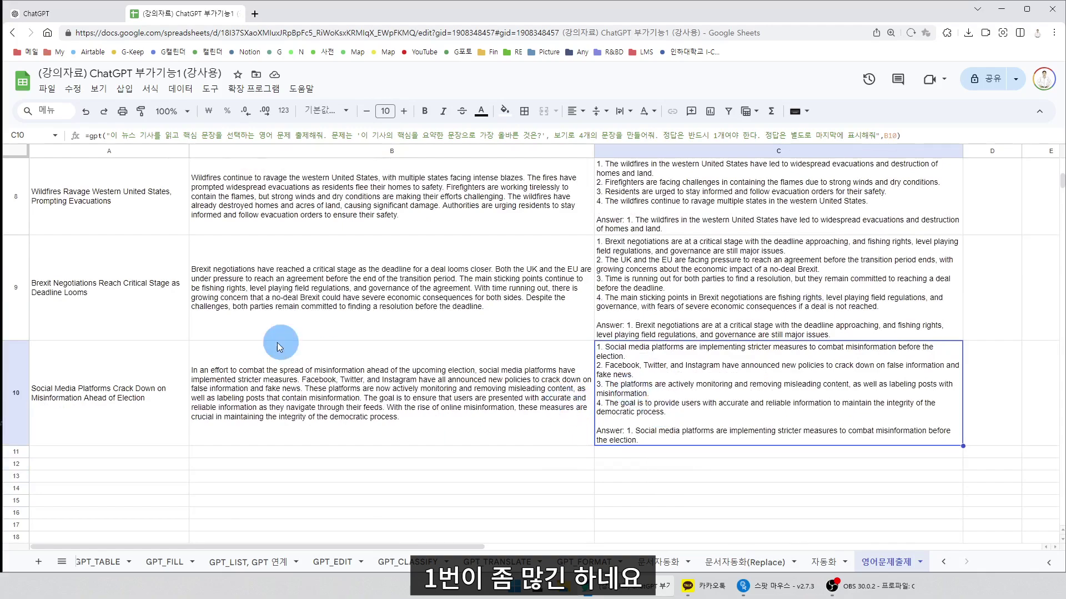
pyautogui.hotkey('ctrl', 'a')
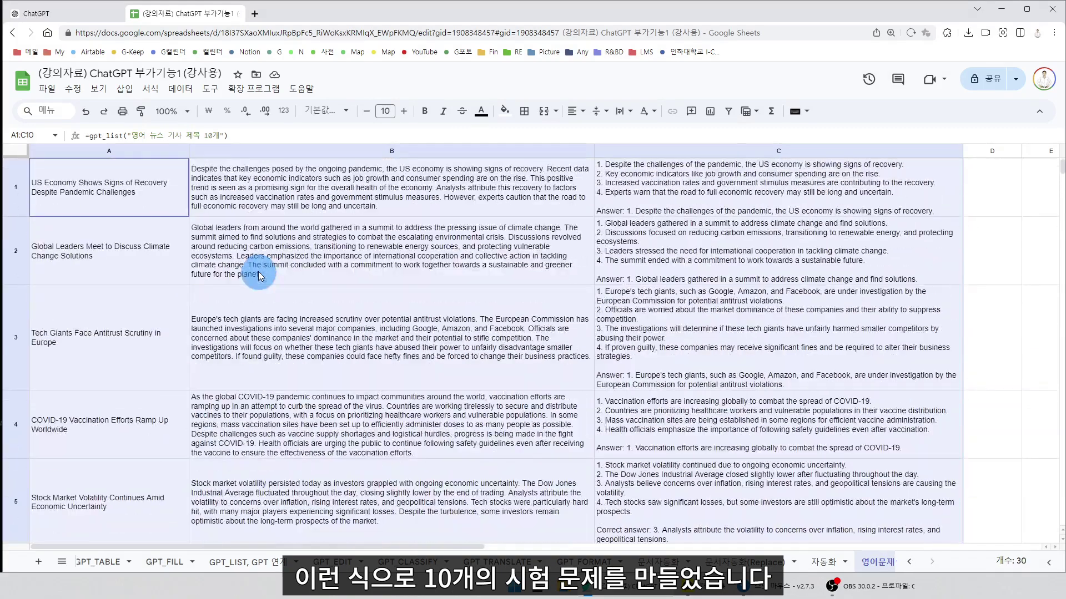
pyautogui.scroll(-7, 295, 356)
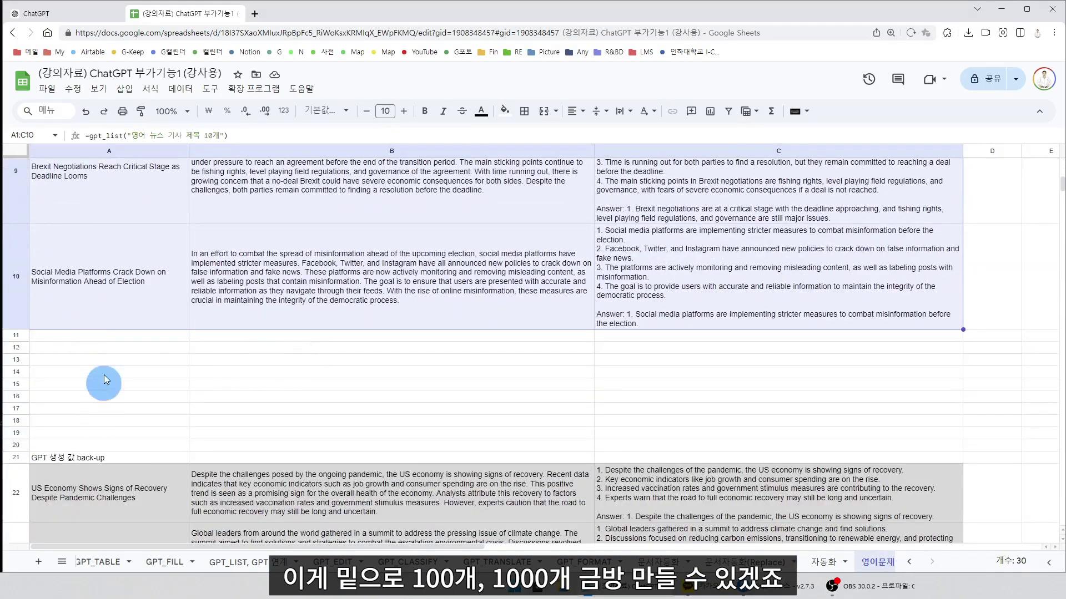
# - Open the GPT for Sheets and Docs sidebar and return to the article and question in row 1
pyautogui.click(243, 92)
pyautogui.moveTo(355, 277)
pyautogui.click(458, 283)
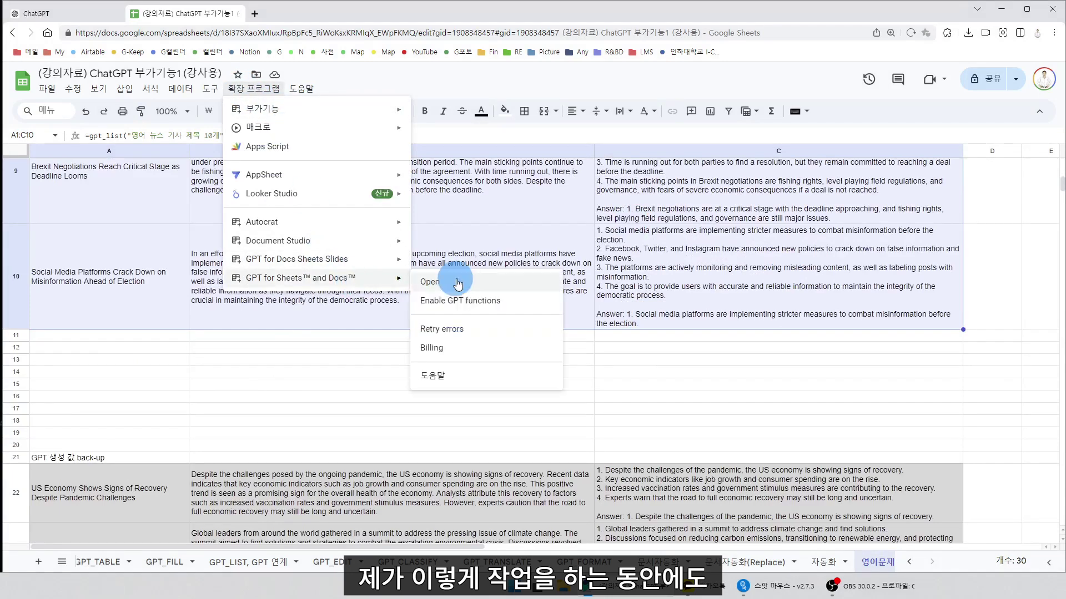
pyautogui.click(603, 221)
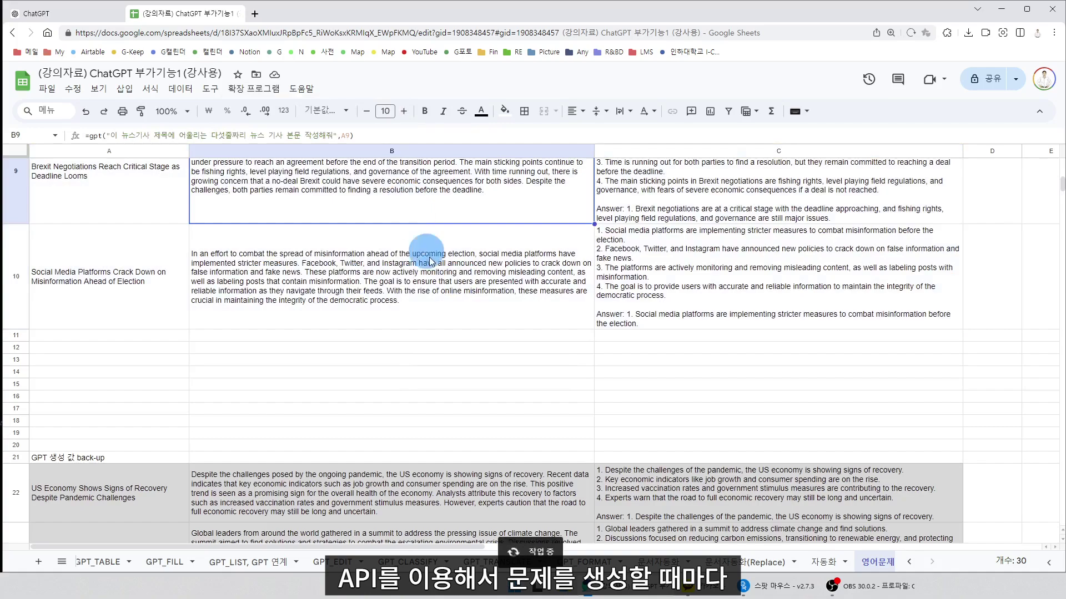
pyautogui.scroll(9, 542, 237)
pyautogui.click(486, 198)
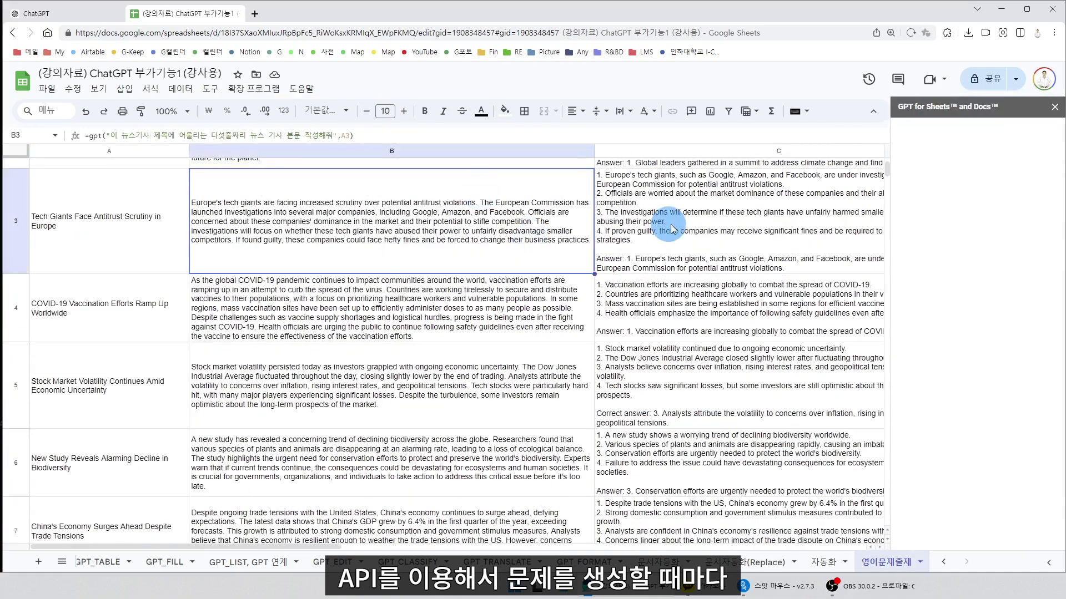
pyautogui.click(670, 224)
pyautogui.scroll(2, 404, 272)
pyautogui.click(465, 207)
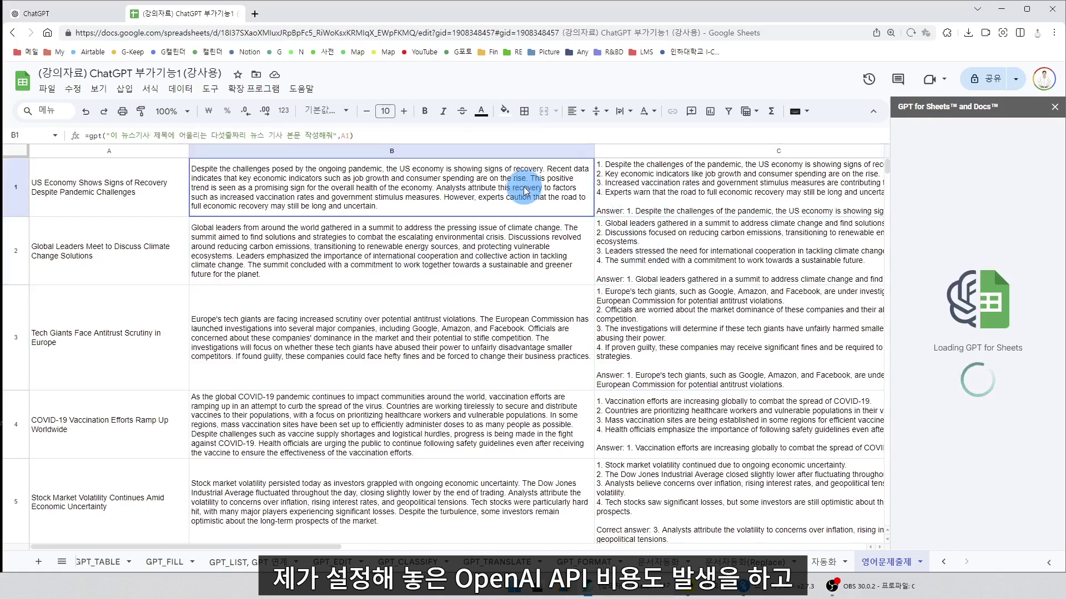
pyautogui.click(676, 187)
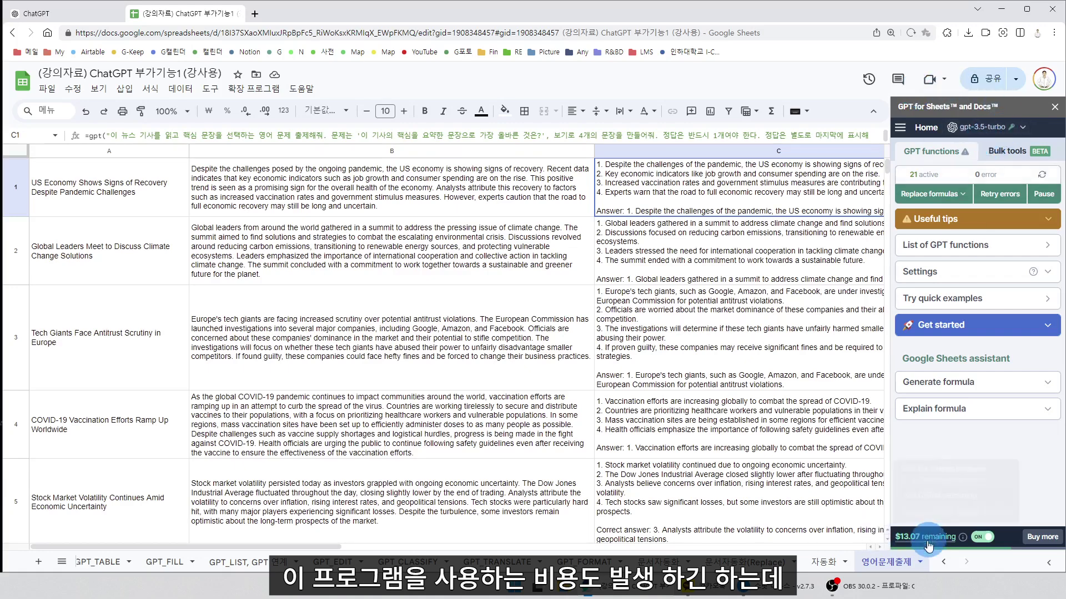
# - Check the add-on's remaining balance and the token cost of gpt-3.5-turbo in the model list, then close the sidebar
pyautogui.moveTo(932, 538)
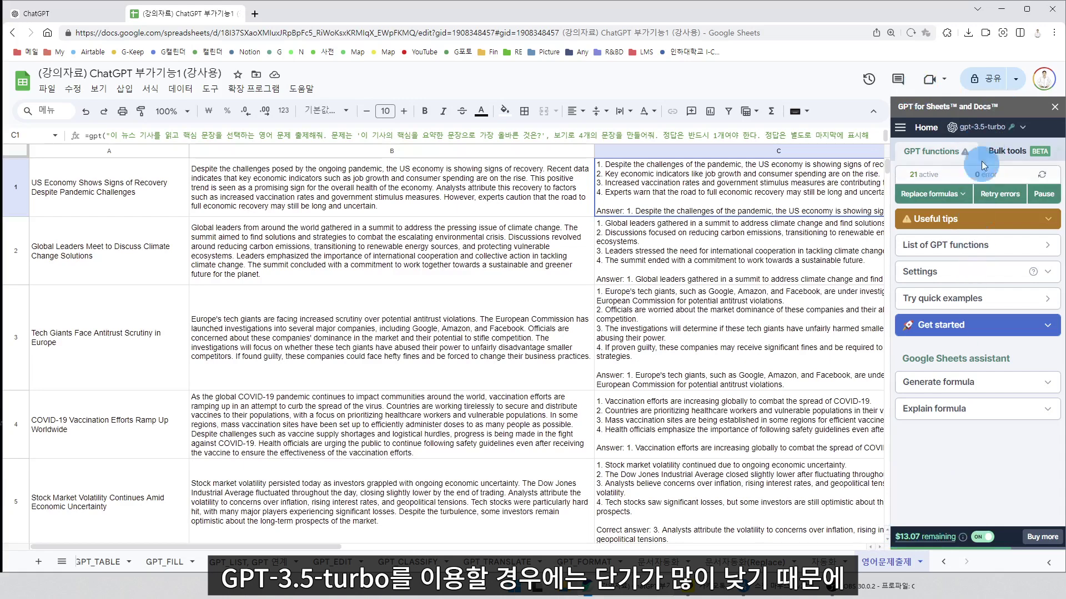
pyautogui.click(1006, 129)
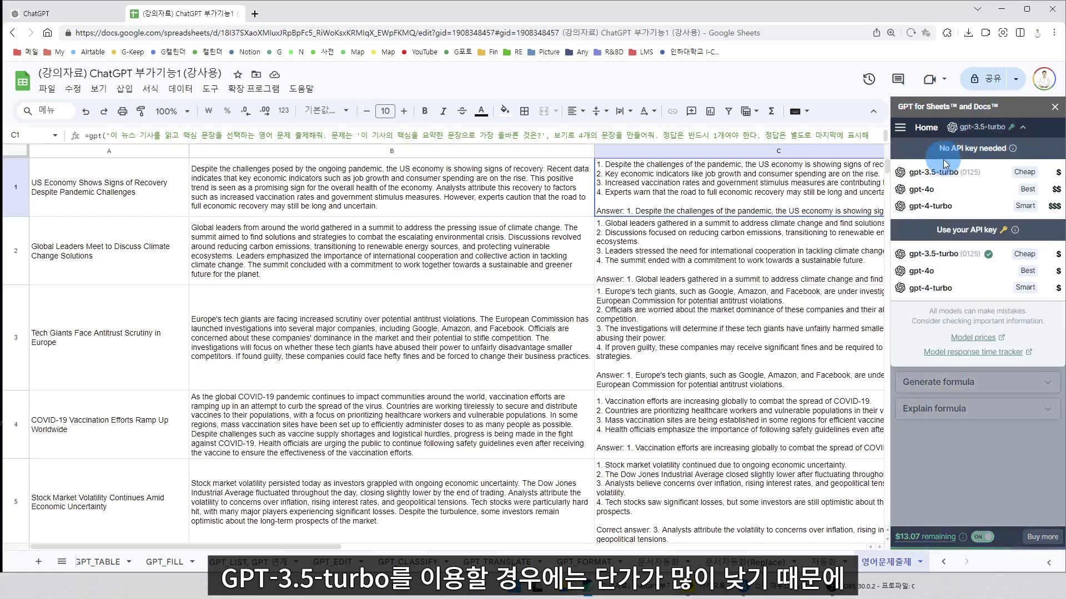
pyautogui.moveTo(938, 175)
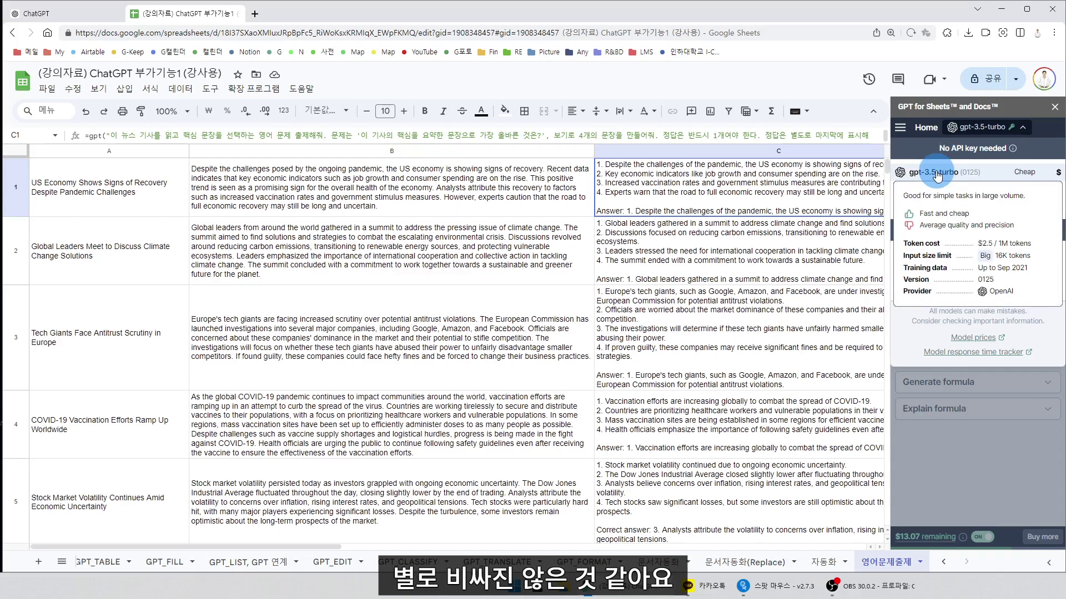
pyautogui.click(1054, 107)
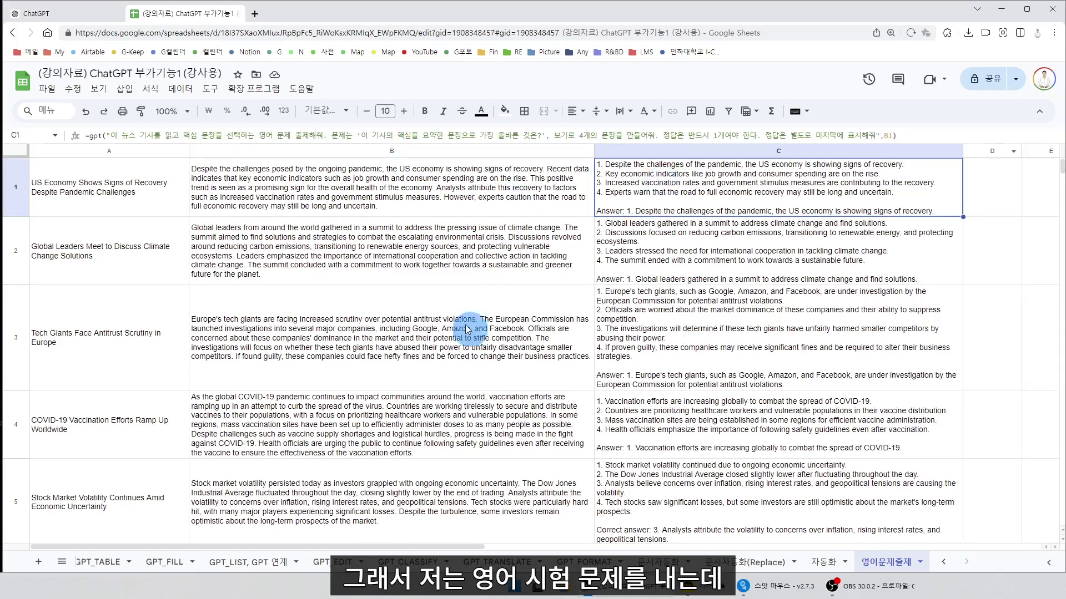
# - Look over the generated questions in C2 and C3 and the rows below them
pyautogui.click(614, 245)
pyautogui.click(616, 338)
pyautogui.scroll(-2, 270, 363)
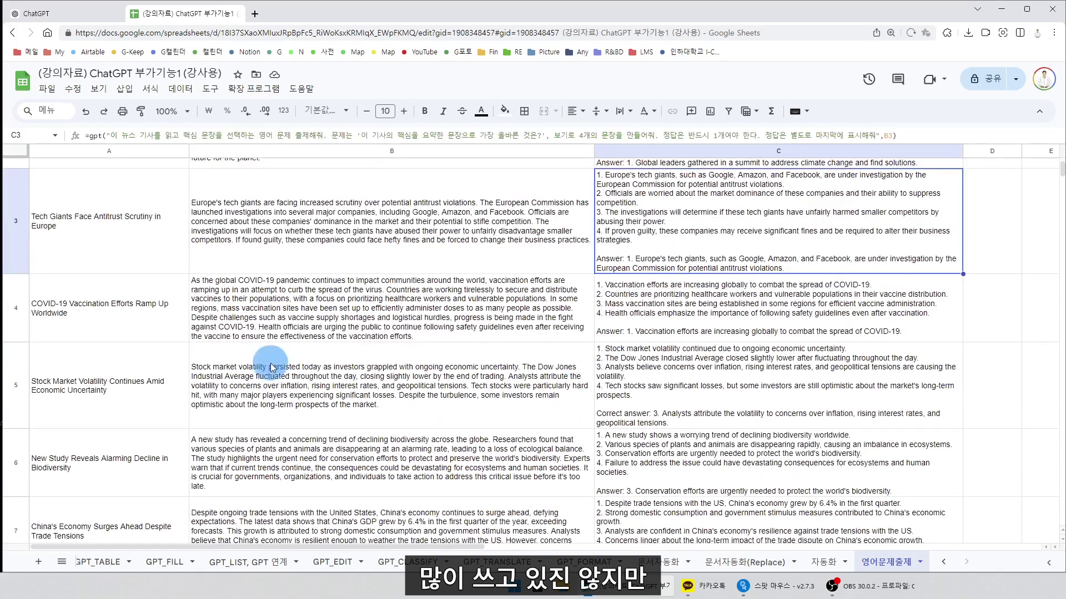